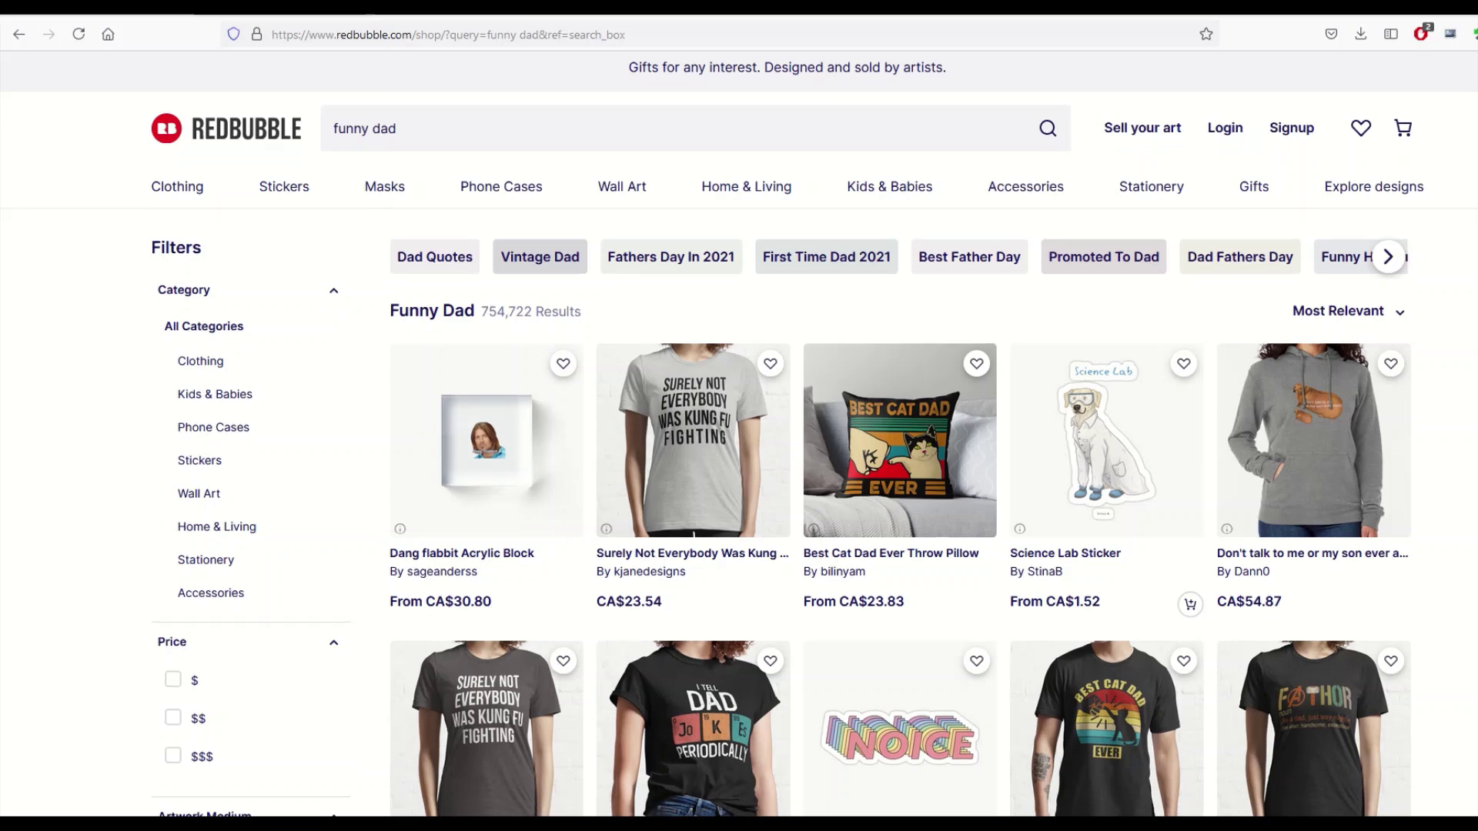
Step: Skim the 'funny dad' results, then move to the '7 Ways to Effectively Use Tags' blog article
{"action": "scroll", "coordinate": [739, 438], "scroll_direction": "down", "scroll_amount": 1}
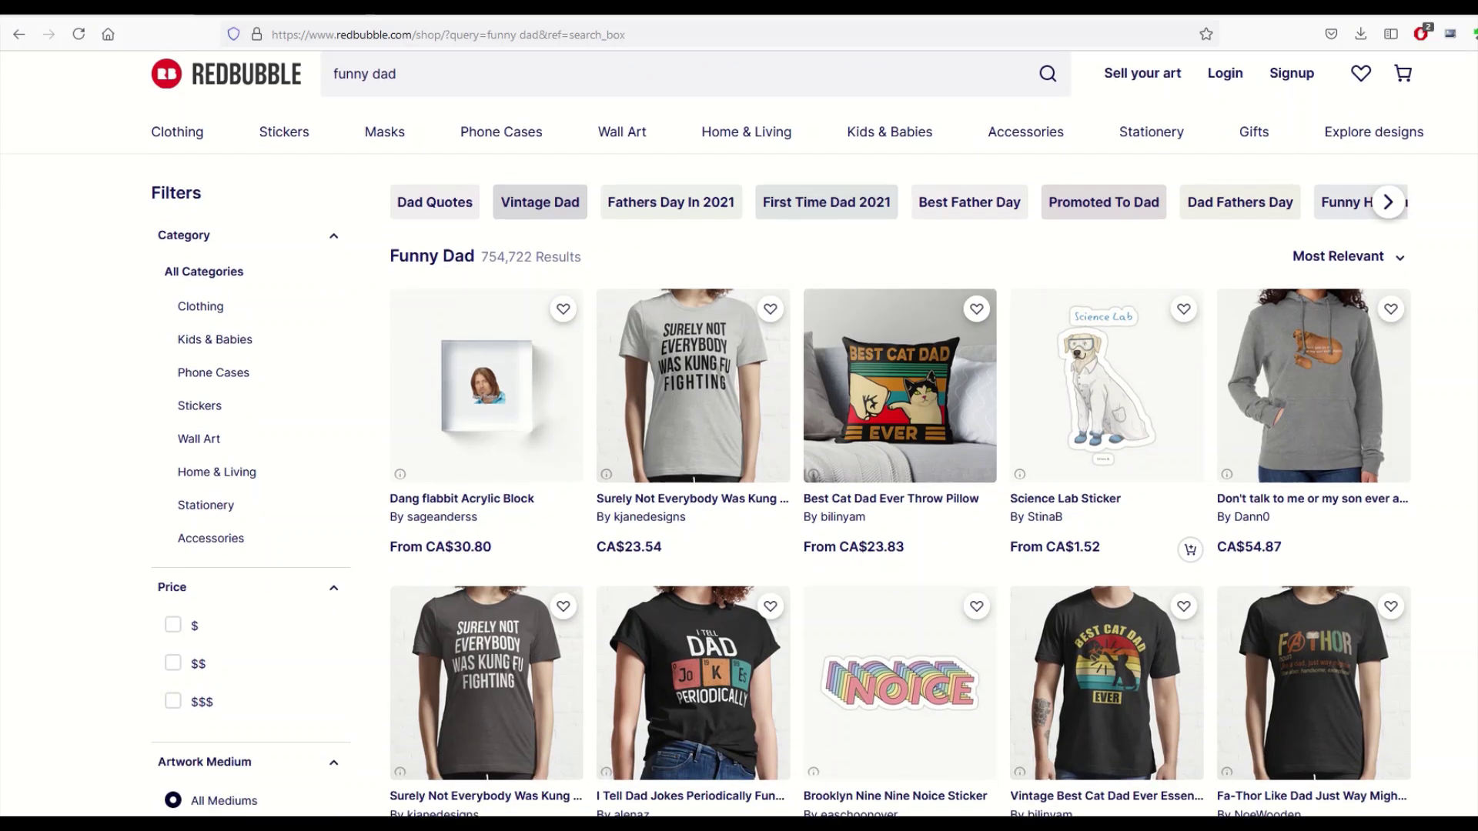
{"action": "scroll", "coordinate": [739, 439], "scroll_direction": "up", "scroll_amount": 1}
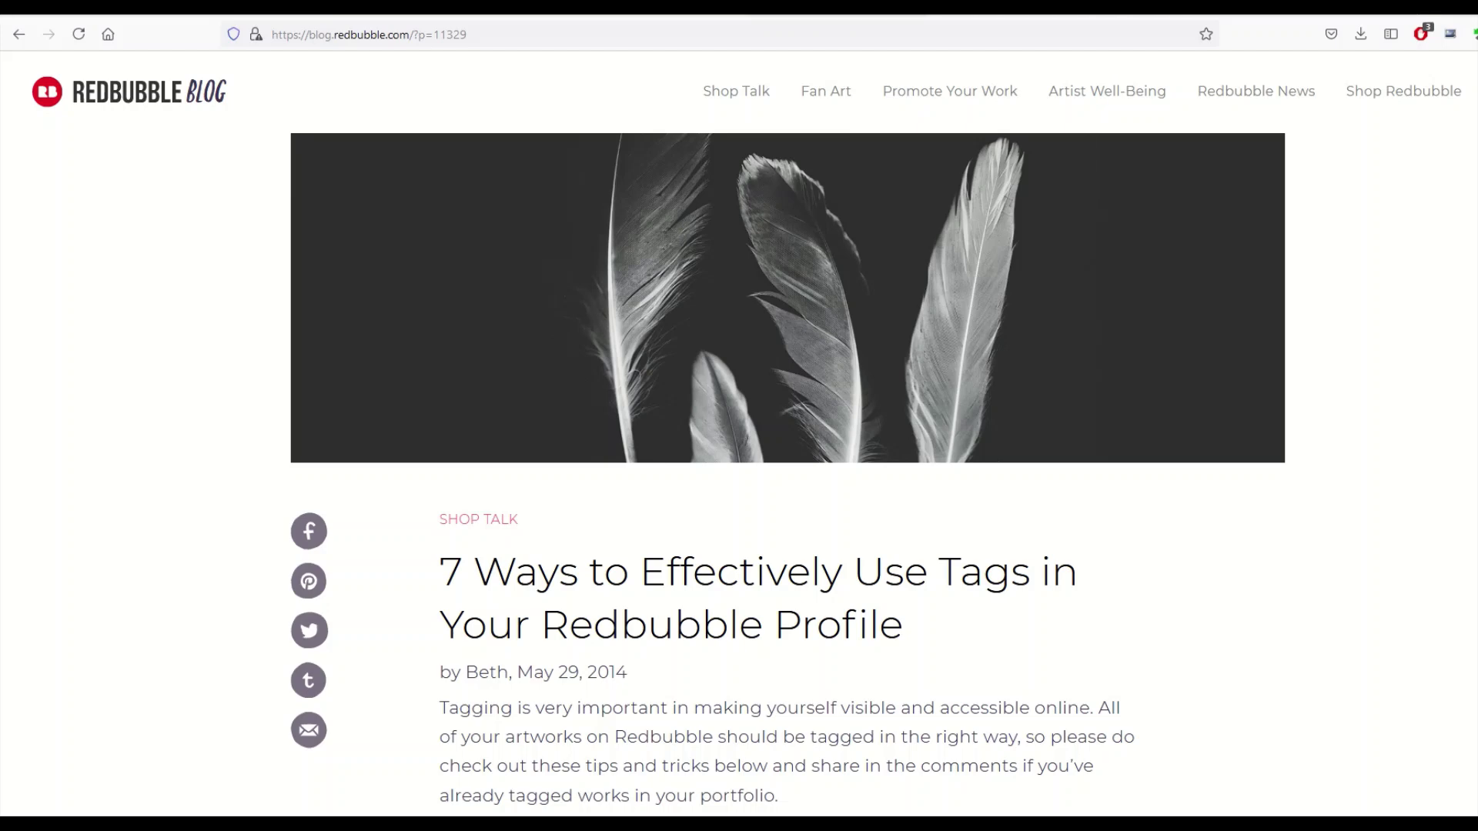
Step: Highlight section 4's tag-count advice: 50-tag limit, aim for 3–5, keep around 10 or less
{"action": "scroll", "coordinate": [1339, 162], "scroll_direction": "down", "scroll_amount": 3}
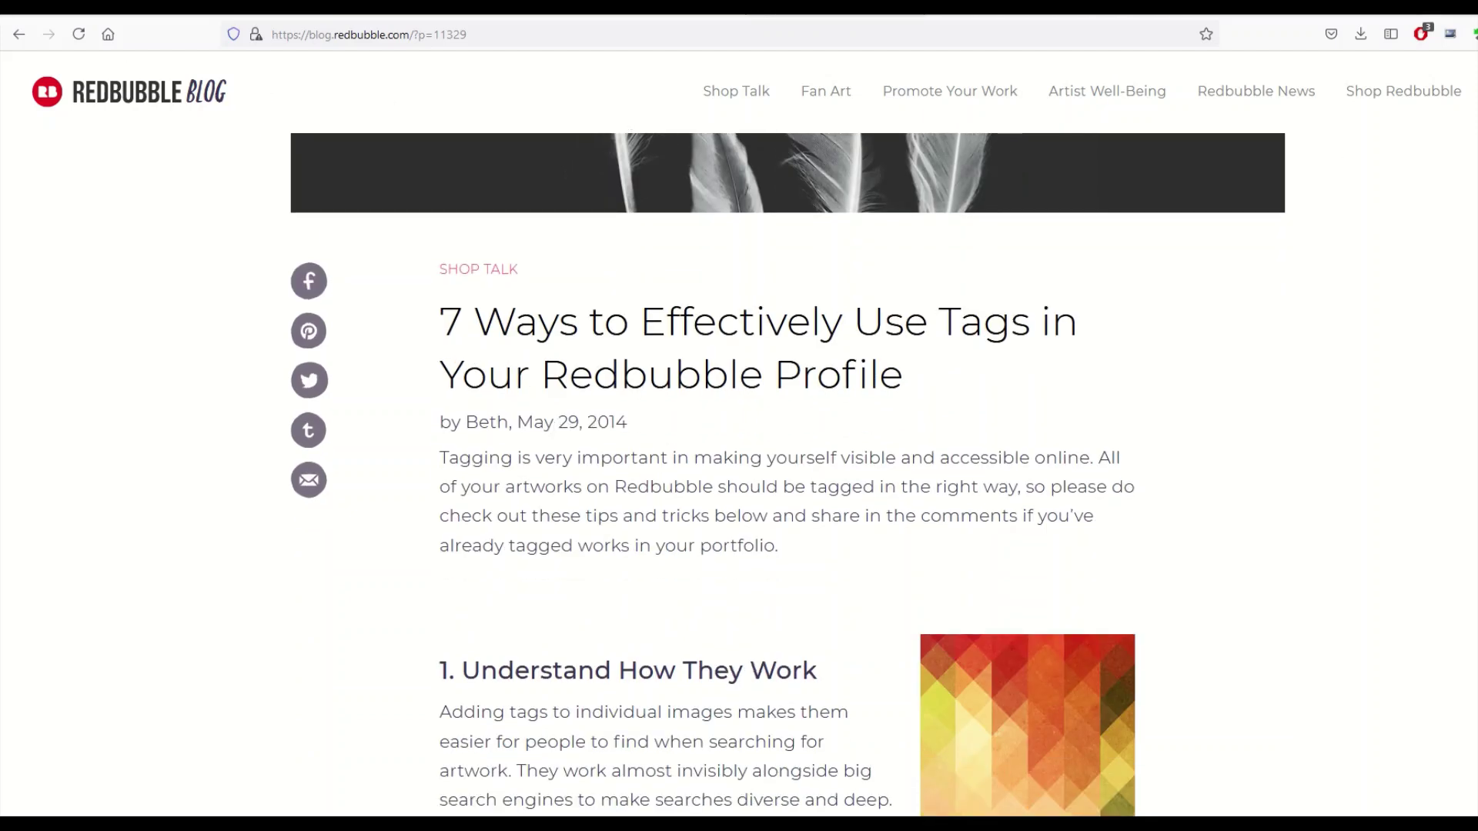
{"action": "scroll", "coordinate": [770, 462], "scroll_direction": "down", "scroll_amount": 7}
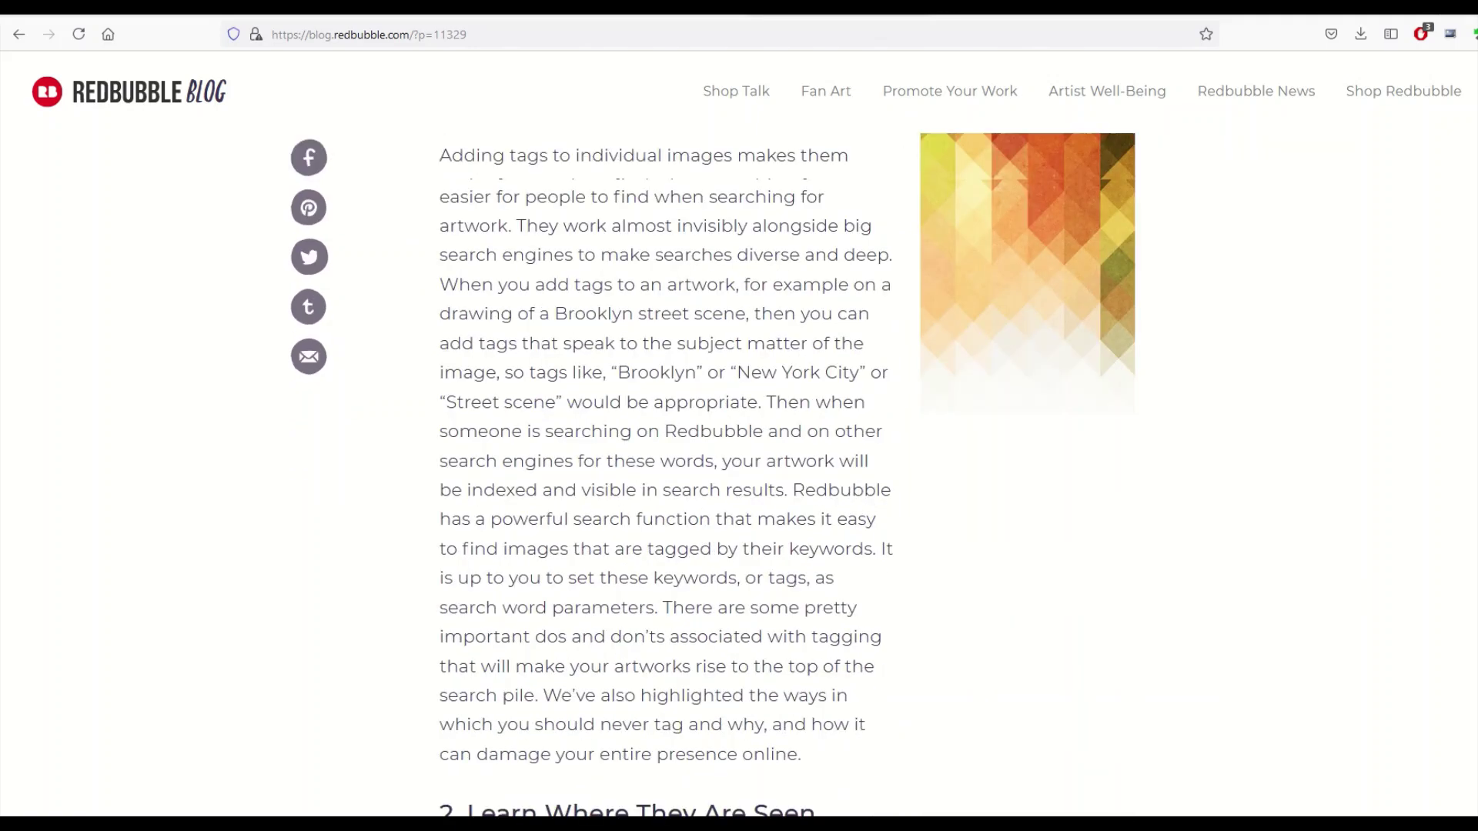
{"action": "scroll", "coordinate": [769, 462], "scroll_direction": "down", "scroll_amount": 9}
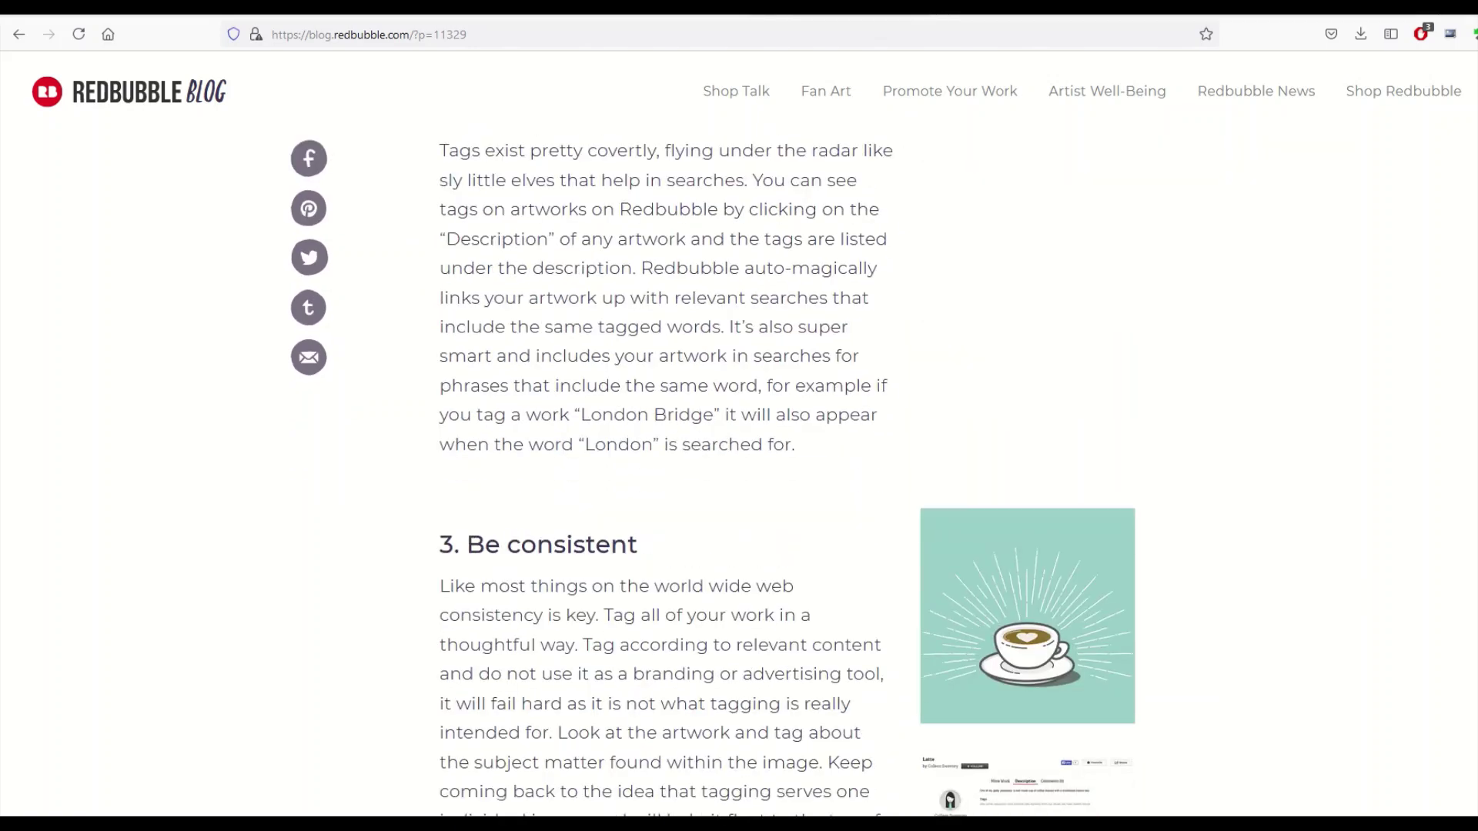
{"action": "scroll", "coordinate": [769, 462], "scroll_direction": "down", "scroll_amount": 6}
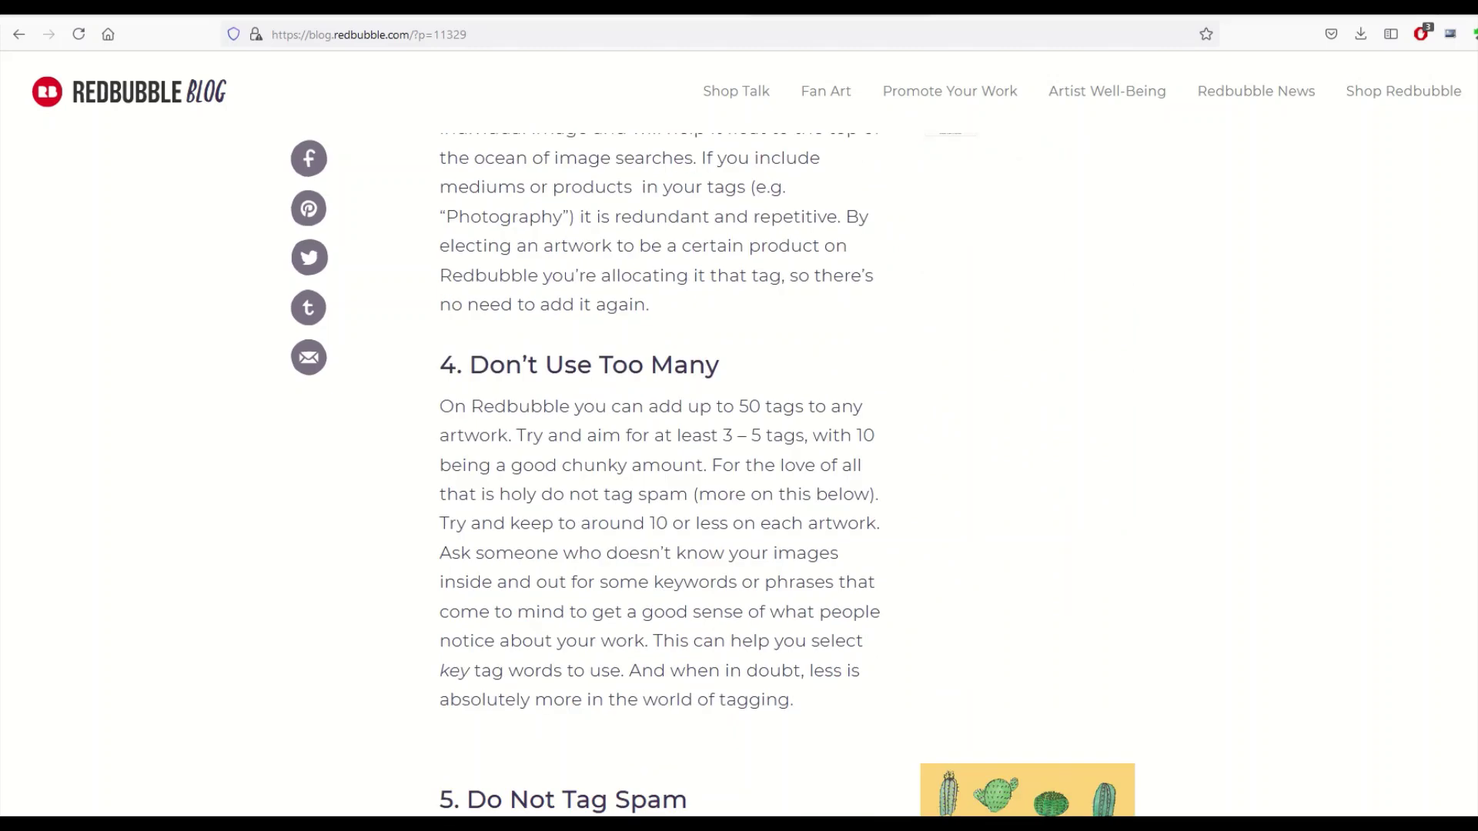
{"action": "scroll", "coordinate": [782, 267], "scroll_direction": "down", "scroll_amount": 1}
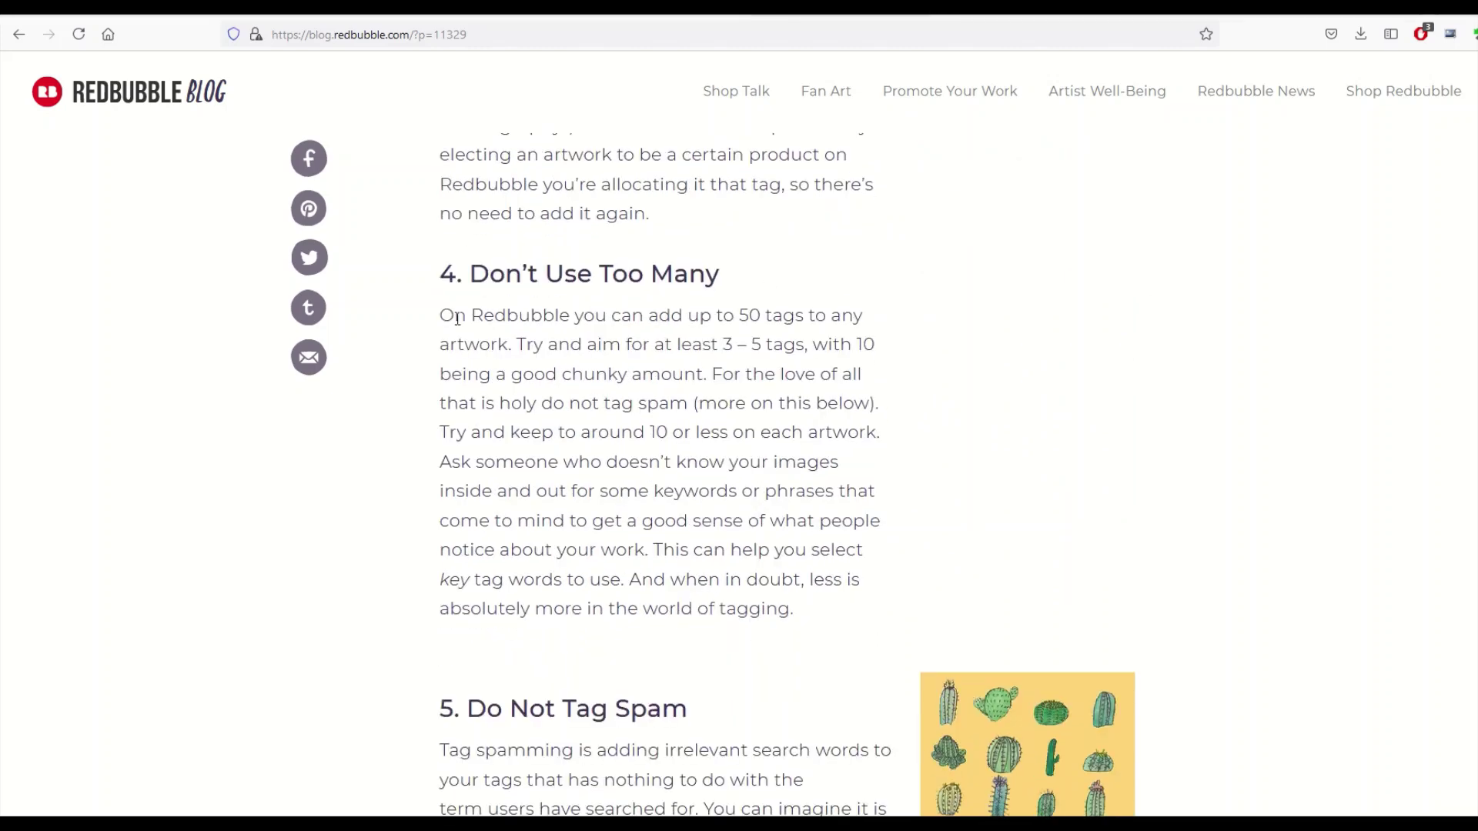
{"action": "left_click_drag", "start_coordinate": [457, 319], "coordinate": [854, 315]}
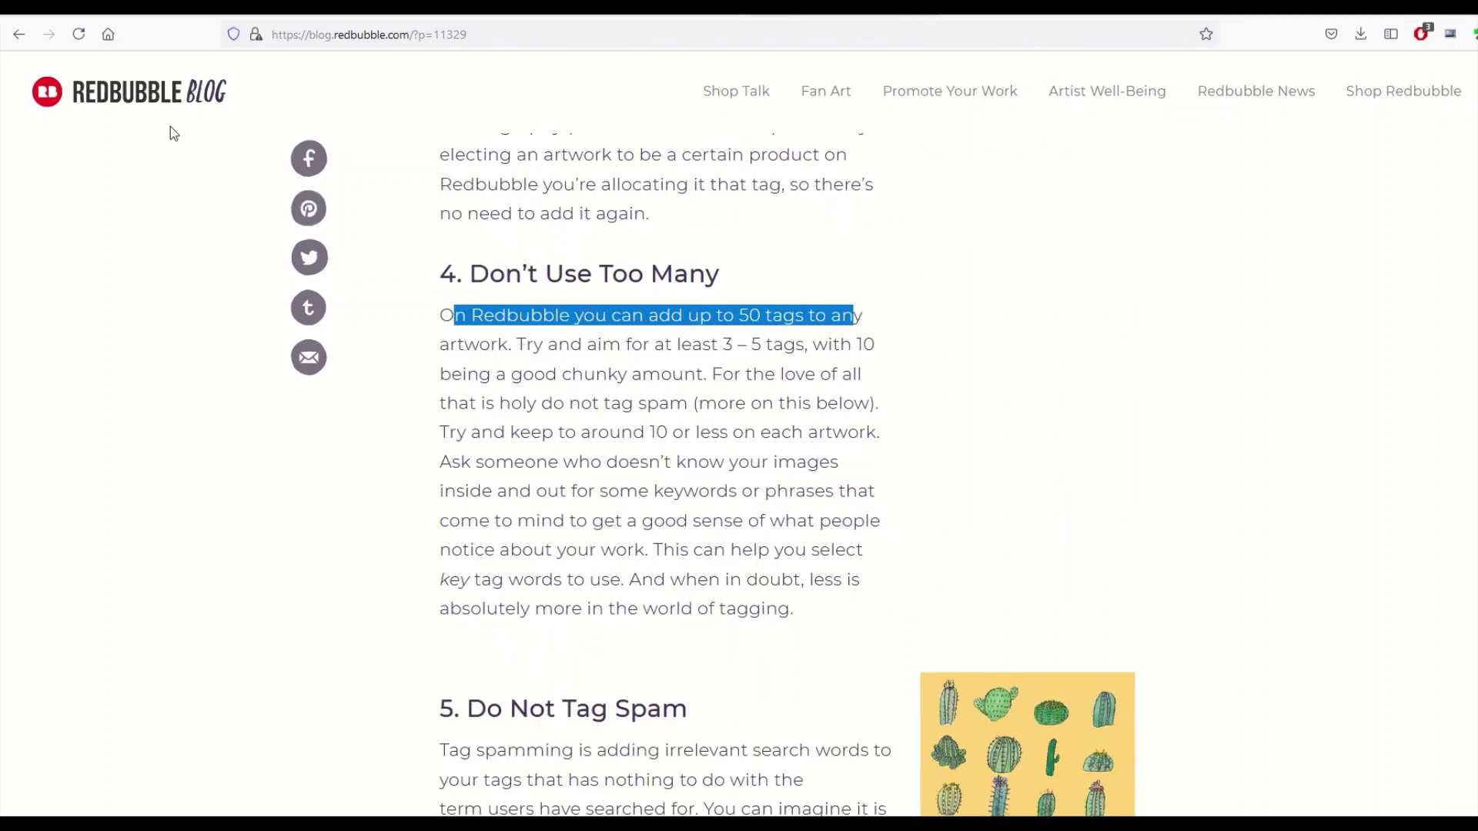
{"action": "left_click_drag", "start_coordinate": [557, 344], "coordinate": [804, 346]}
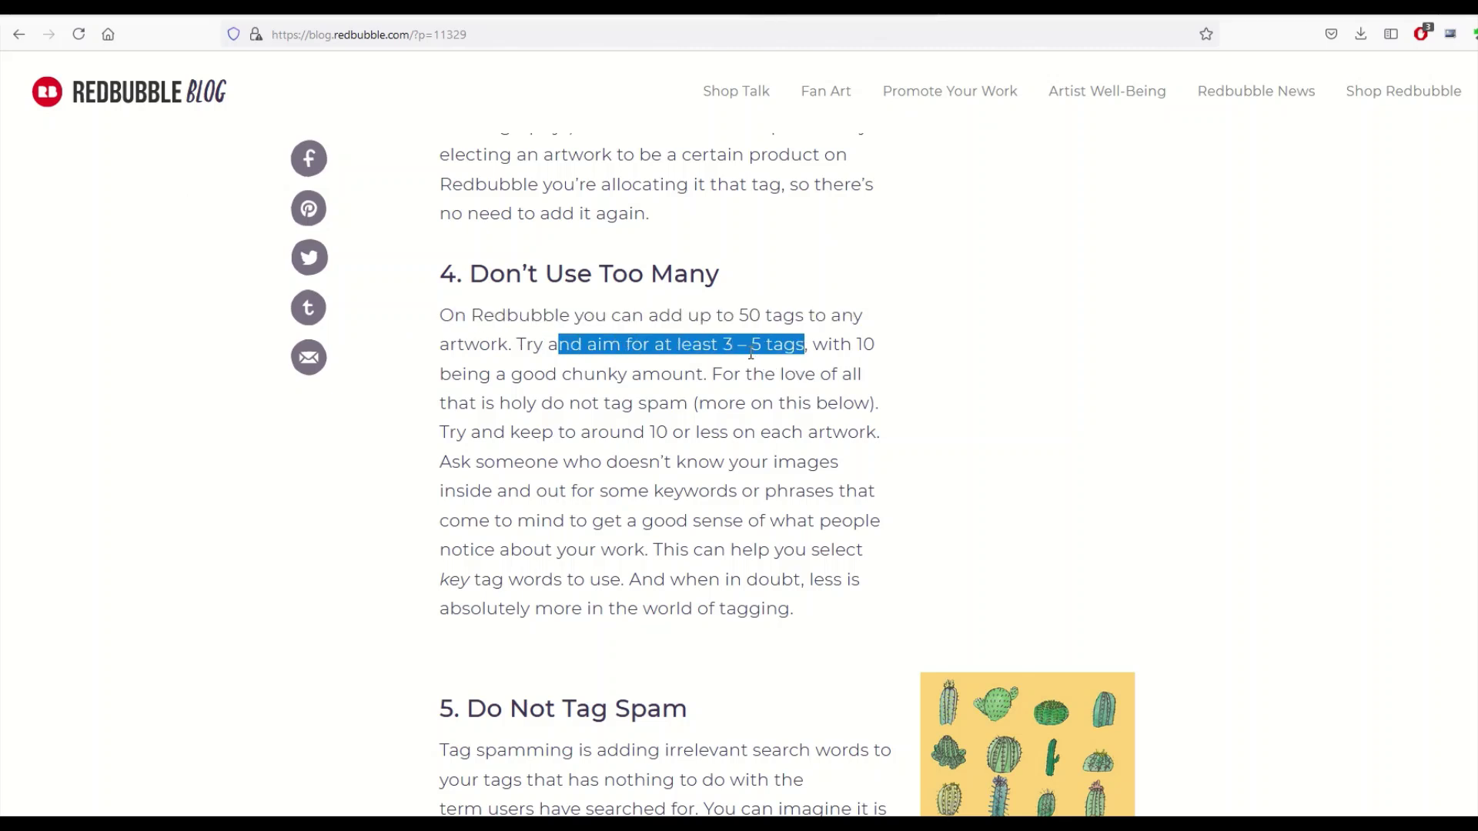
{"action": "left_click_drag", "start_coordinate": [813, 344], "coordinate": [863, 345]}
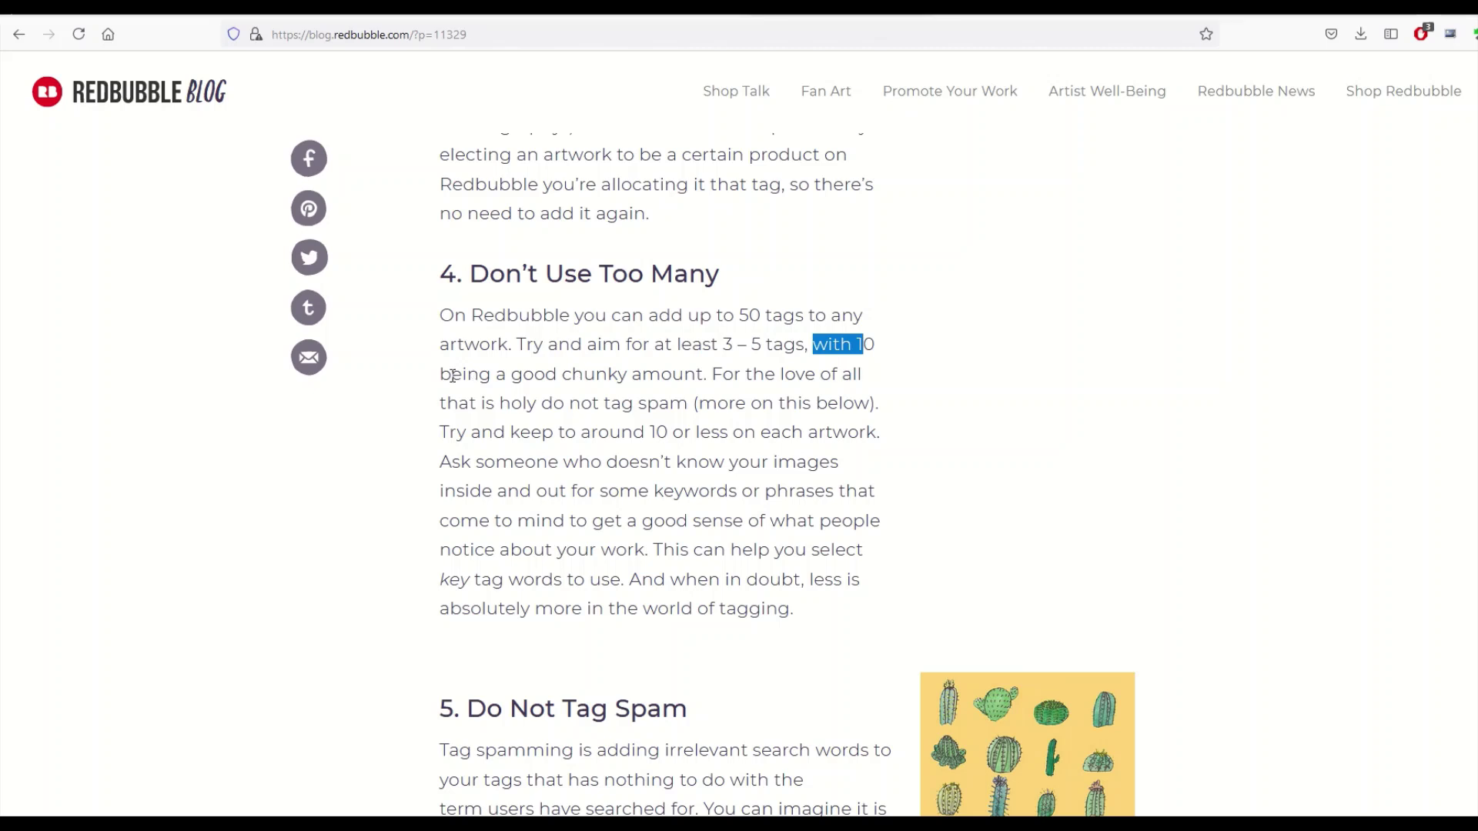
{"action": "left_click_drag", "start_coordinate": [453, 375], "coordinate": [684, 375]}
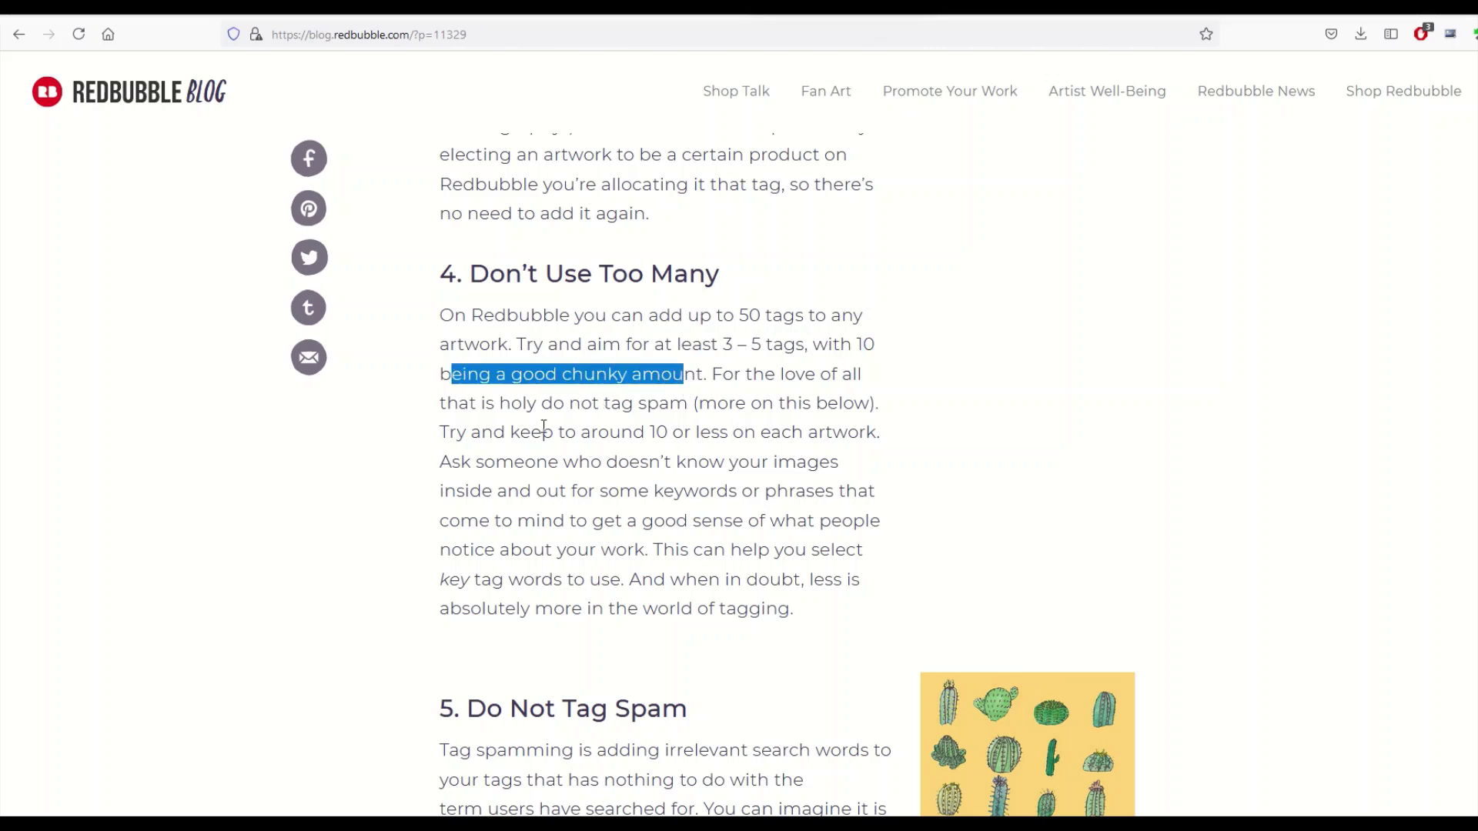
{"action": "left_click_drag", "start_coordinate": [440, 432], "coordinate": [771, 432]}
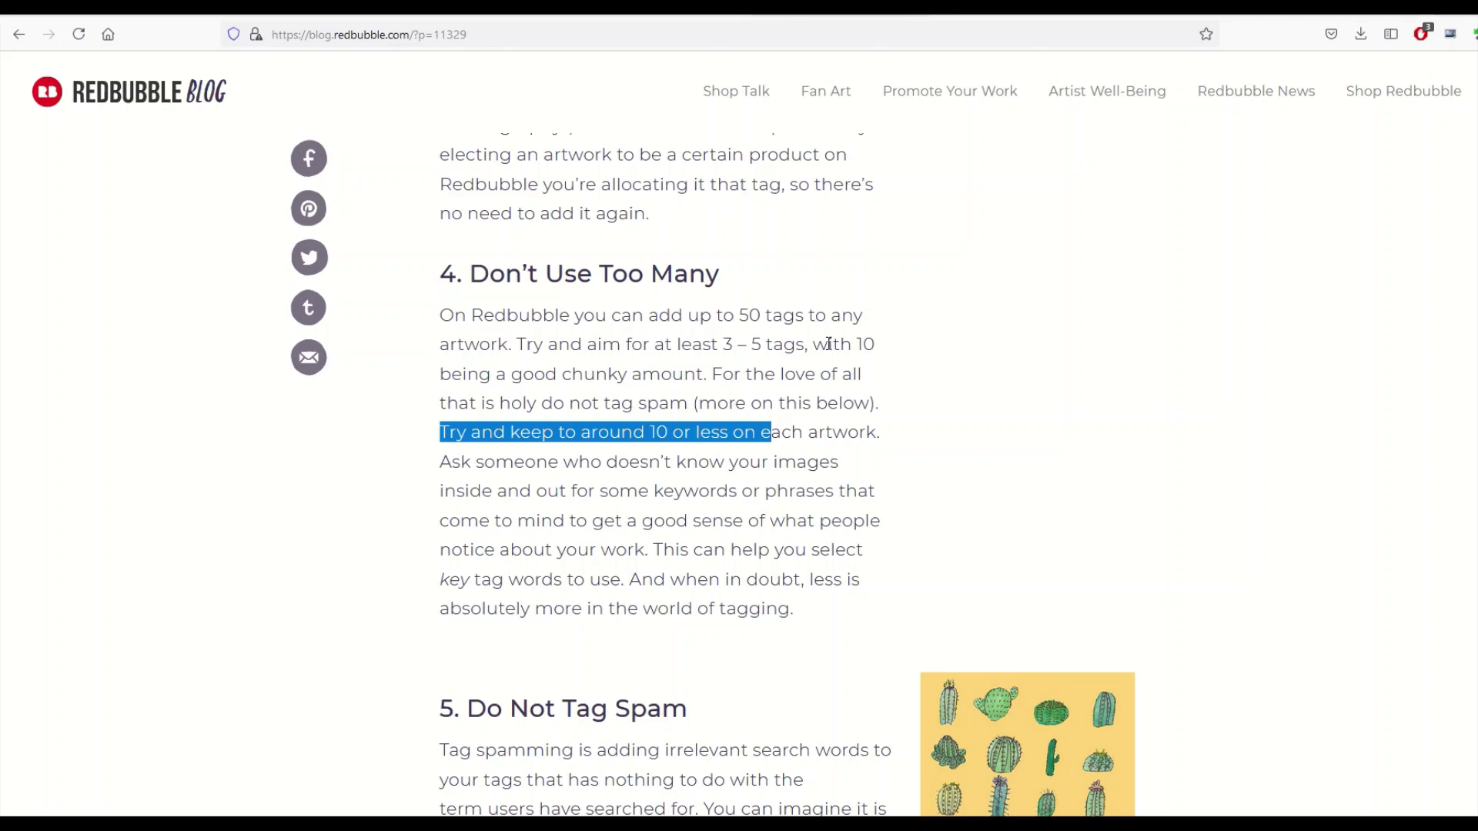
Step: Switch to the 'The Art of Tagging on Redbubble' article
{"action": "scroll", "coordinate": [727, 289], "scroll_direction": "up", "scroll_amount": 5}
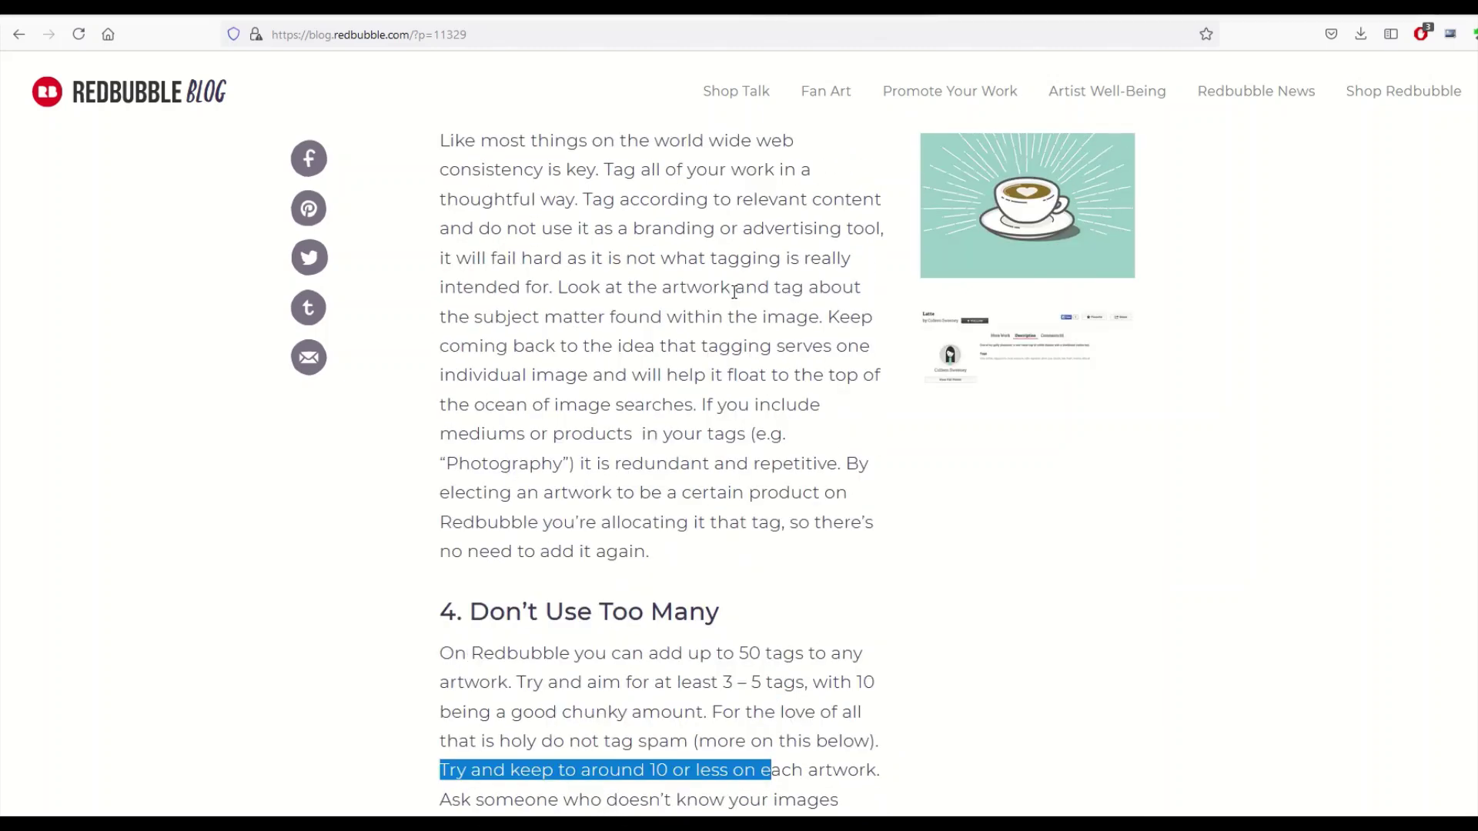
{"action": "scroll", "coordinate": [734, 291], "scroll_direction": "up", "scroll_amount": 2}
{"action": "key", "text": "F5"}
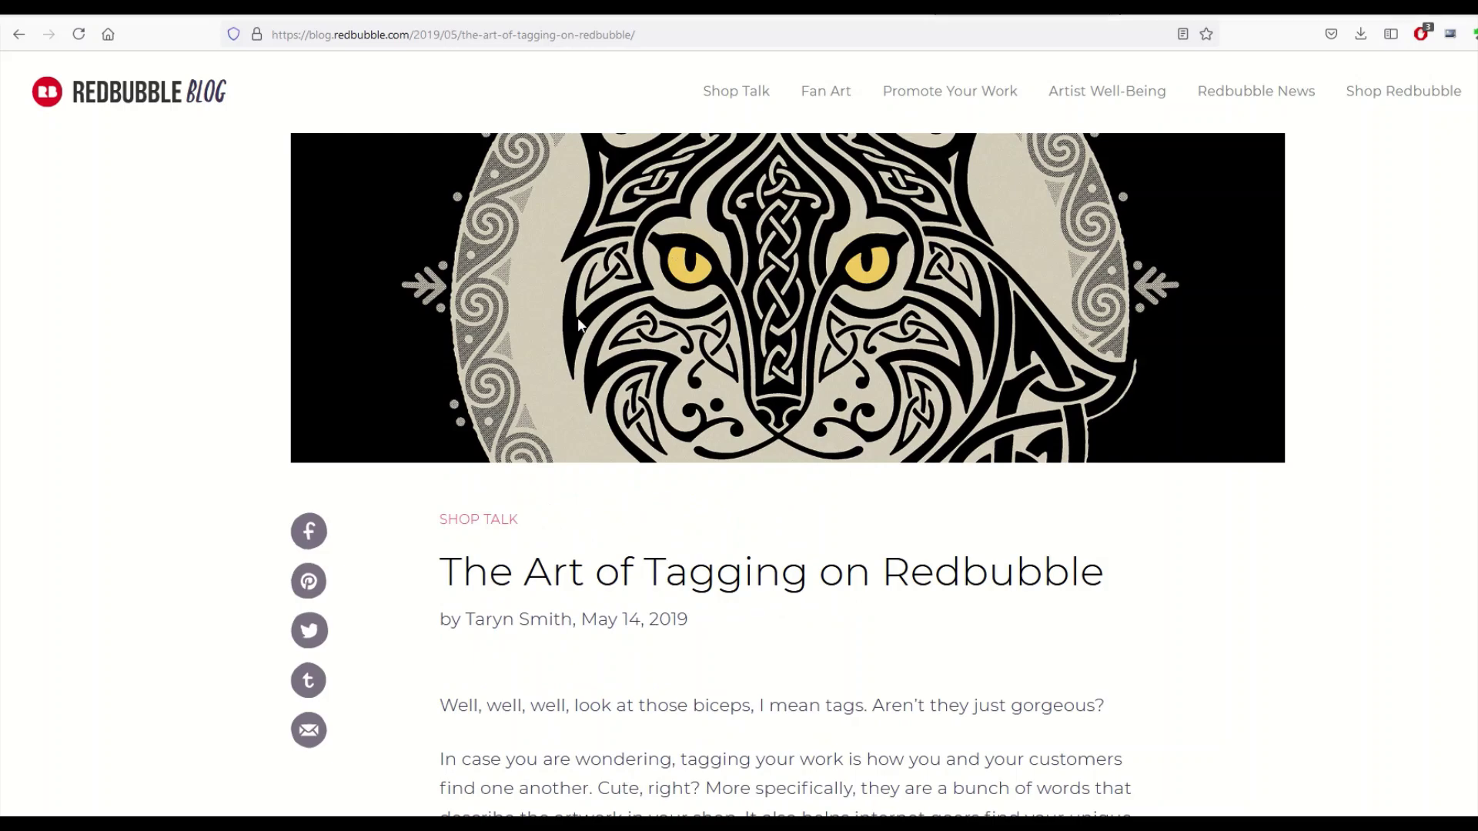
Step: In the warm-up section, highlight the advice to brainstorm 30 words and keep the best 15
{"action": "scroll", "coordinate": [419, 429], "scroll_direction": "down", "scroll_amount": 1}
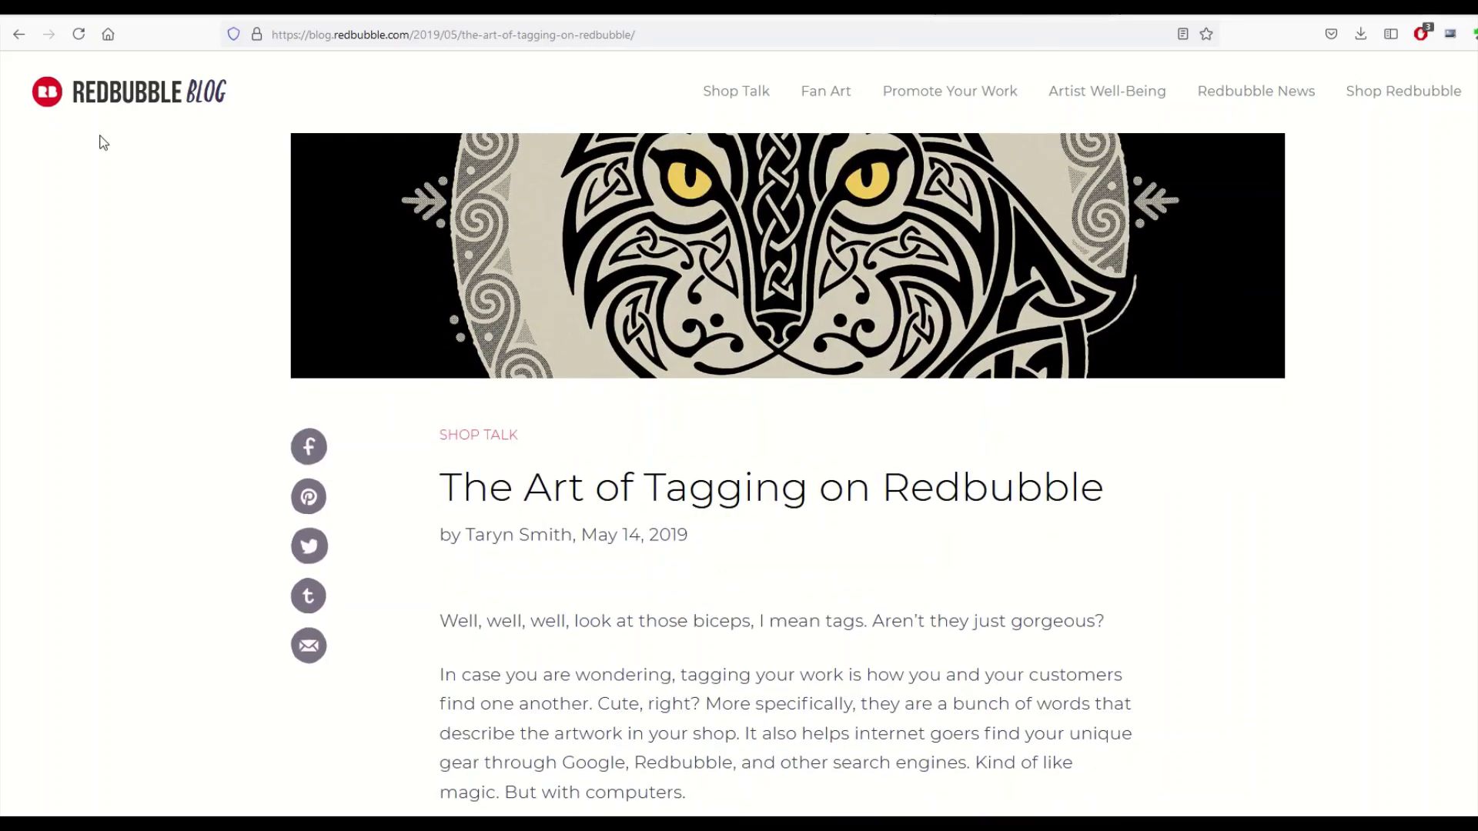
{"action": "scroll", "coordinate": [629, 429], "scroll_direction": "down", "scroll_amount": 2}
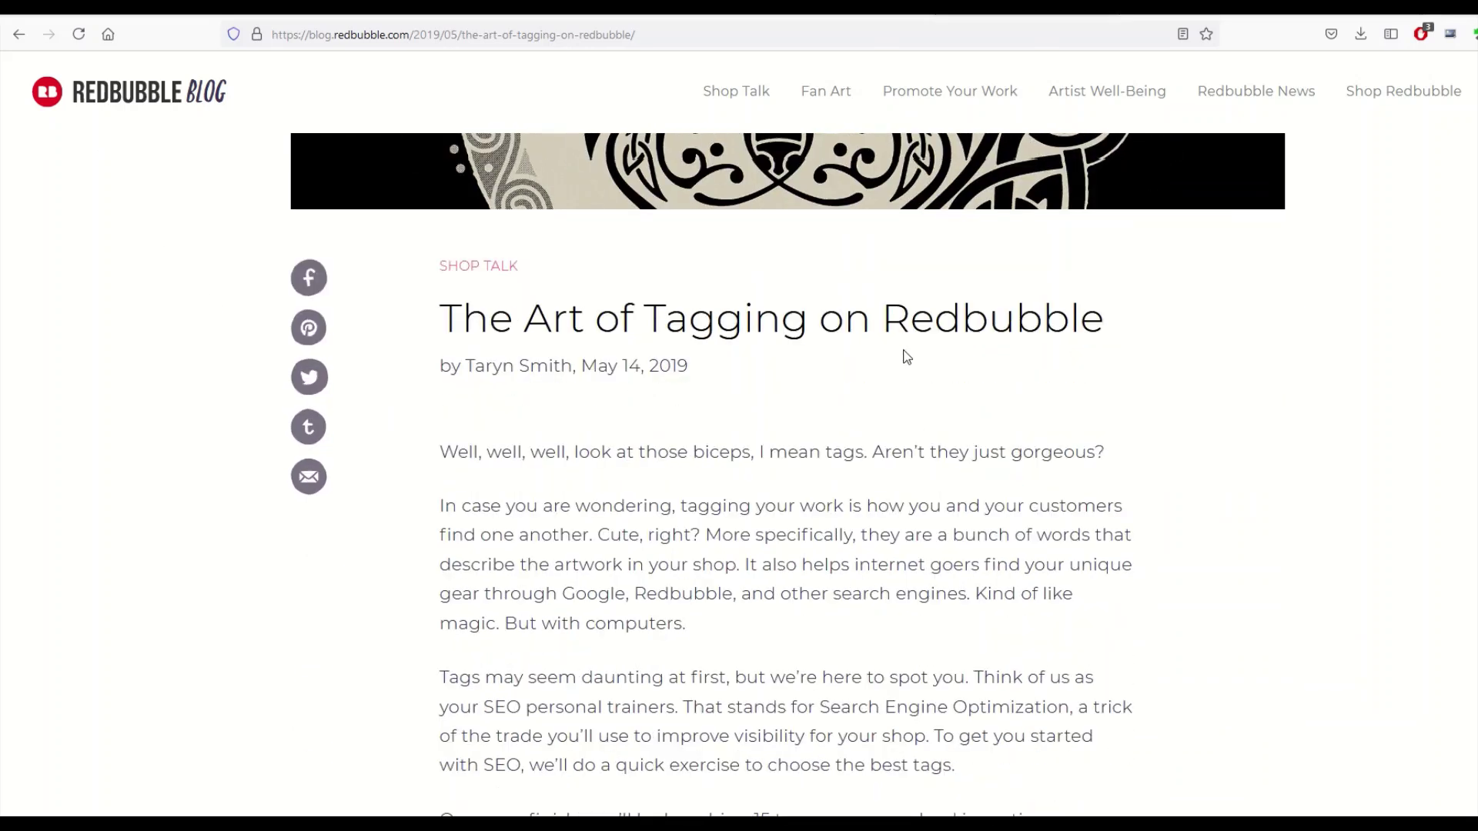
{"action": "scroll", "coordinate": [900, 357], "scroll_direction": "down", "scroll_amount": 6}
{"action": "scroll", "coordinate": [885, 364], "scroll_direction": "down", "scroll_amount": 6}
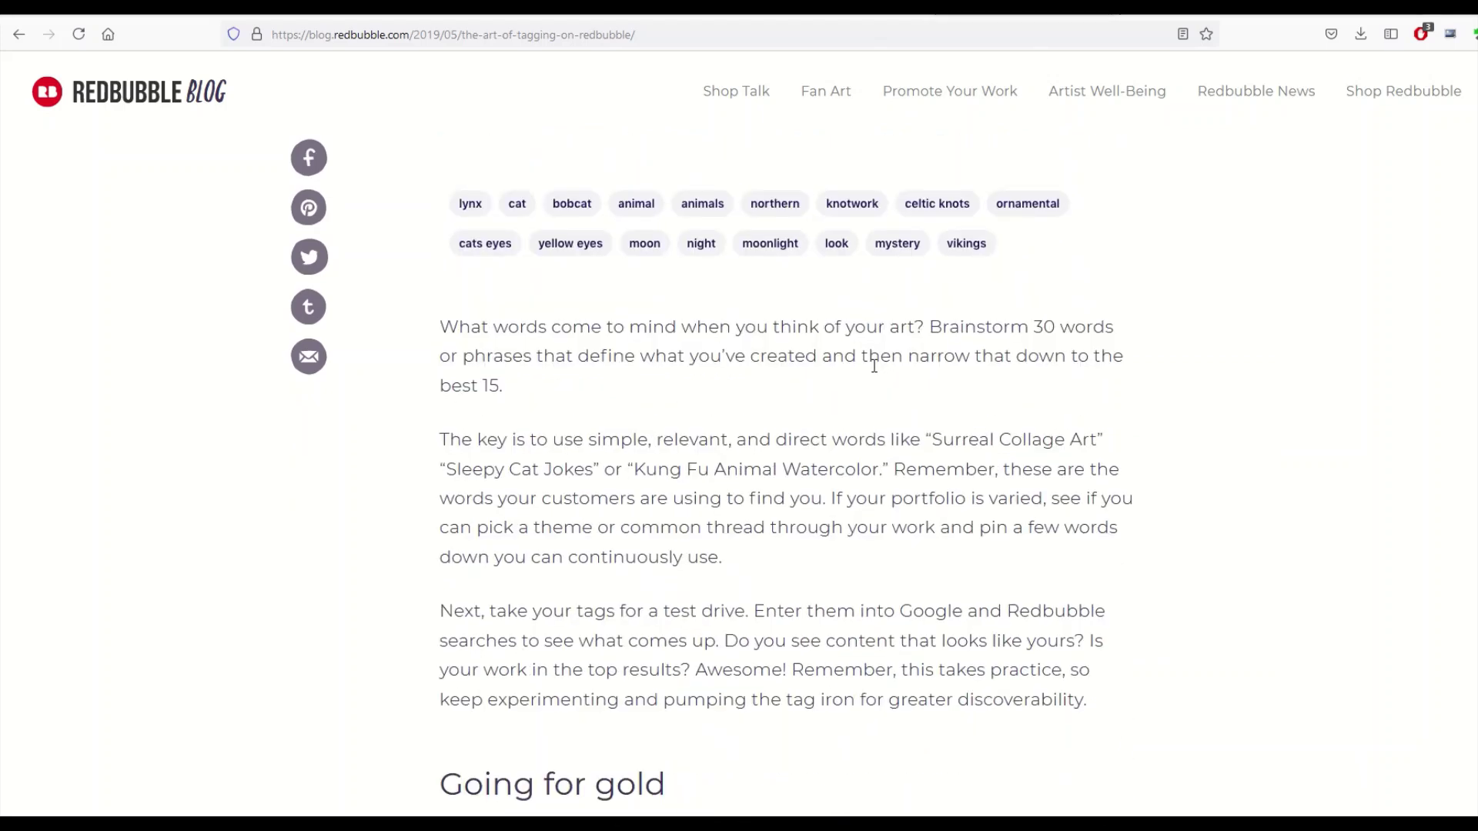
{"action": "scroll", "coordinate": [496, 254], "scroll_direction": "up", "scroll_amount": 1}
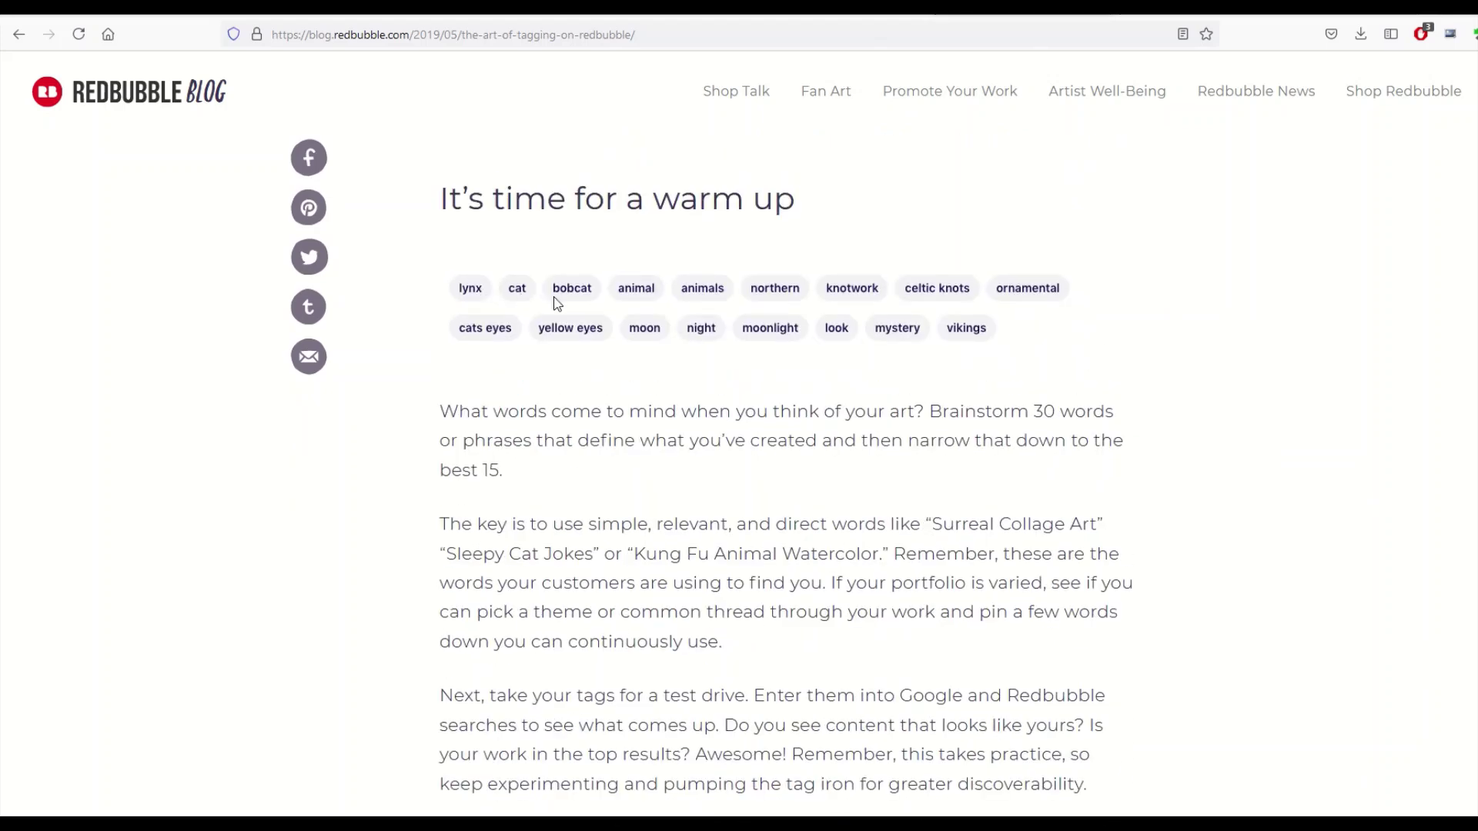
{"action": "left_click_drag", "start_coordinate": [942, 411], "coordinate": [1093, 411]}
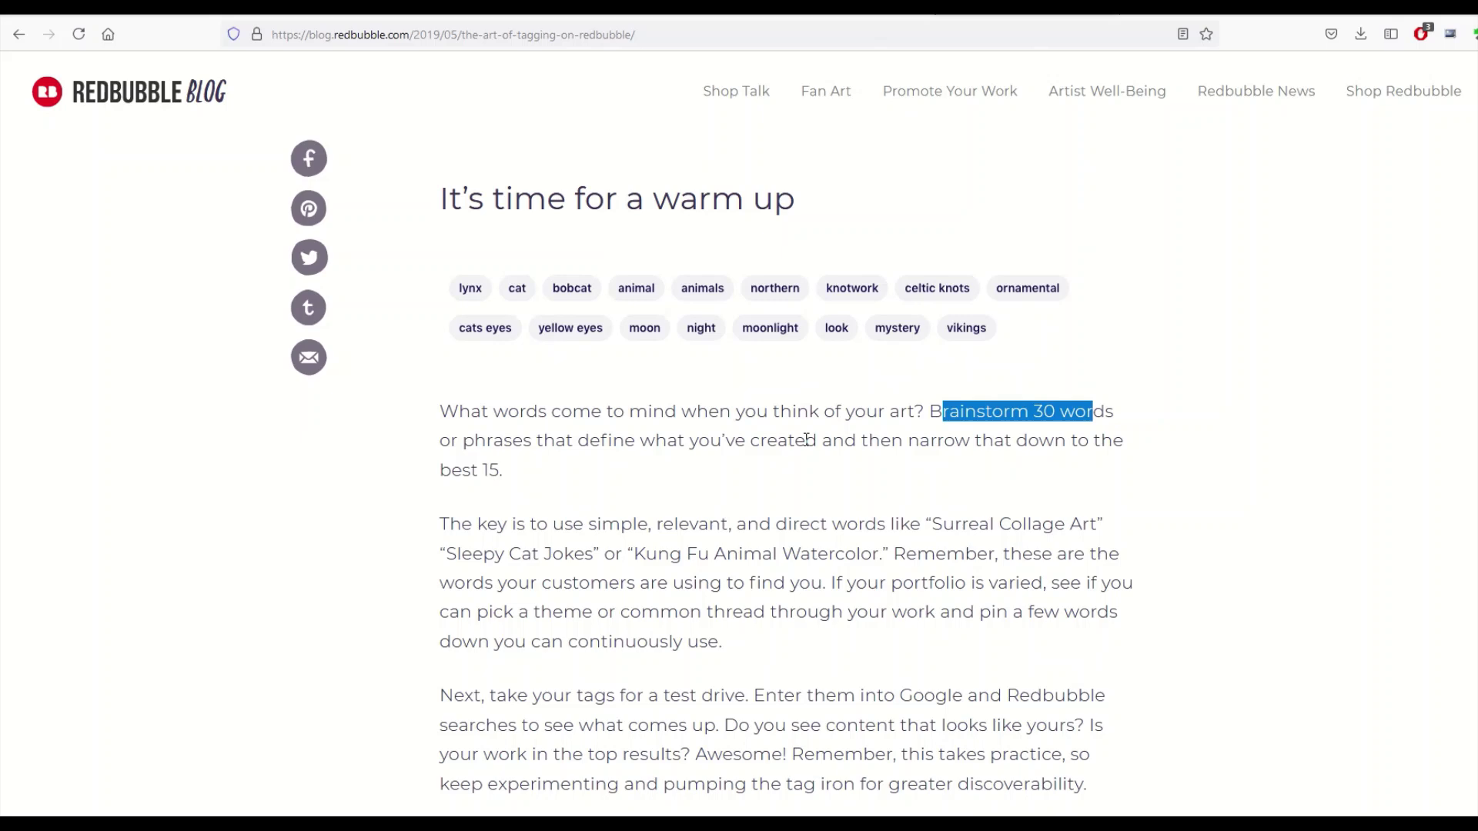
{"action": "left_click_drag", "start_coordinate": [452, 471], "coordinate": [535, 481]}
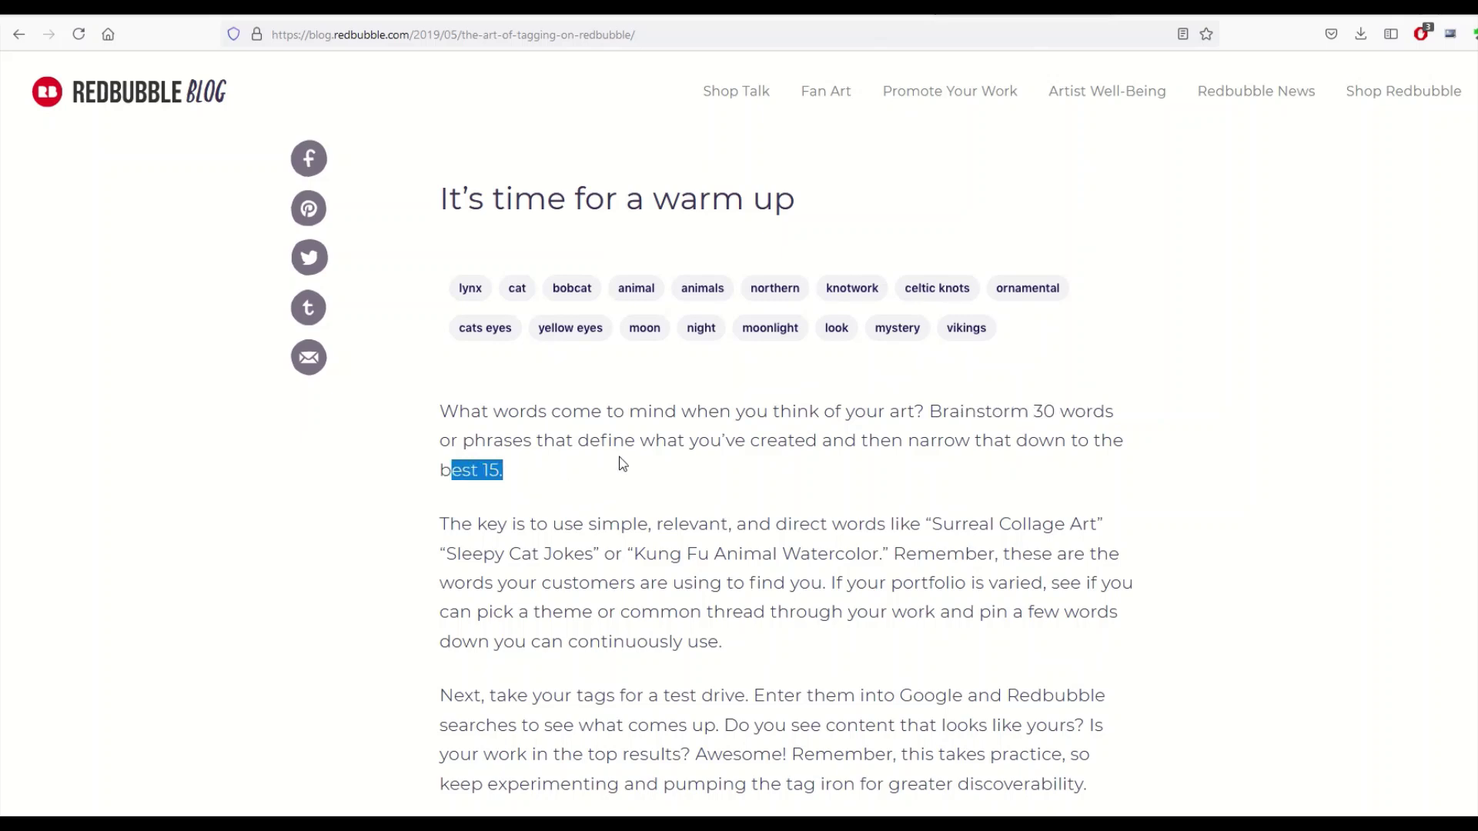
Step: Return to the 'funny dad' search results showing 754,722 results
{"action": "scroll", "coordinate": [622, 463], "scroll_direction": "down", "scroll_amount": 3}
{"action": "scroll", "coordinate": [622, 463], "scroll_direction": "up", "scroll_amount": 2}
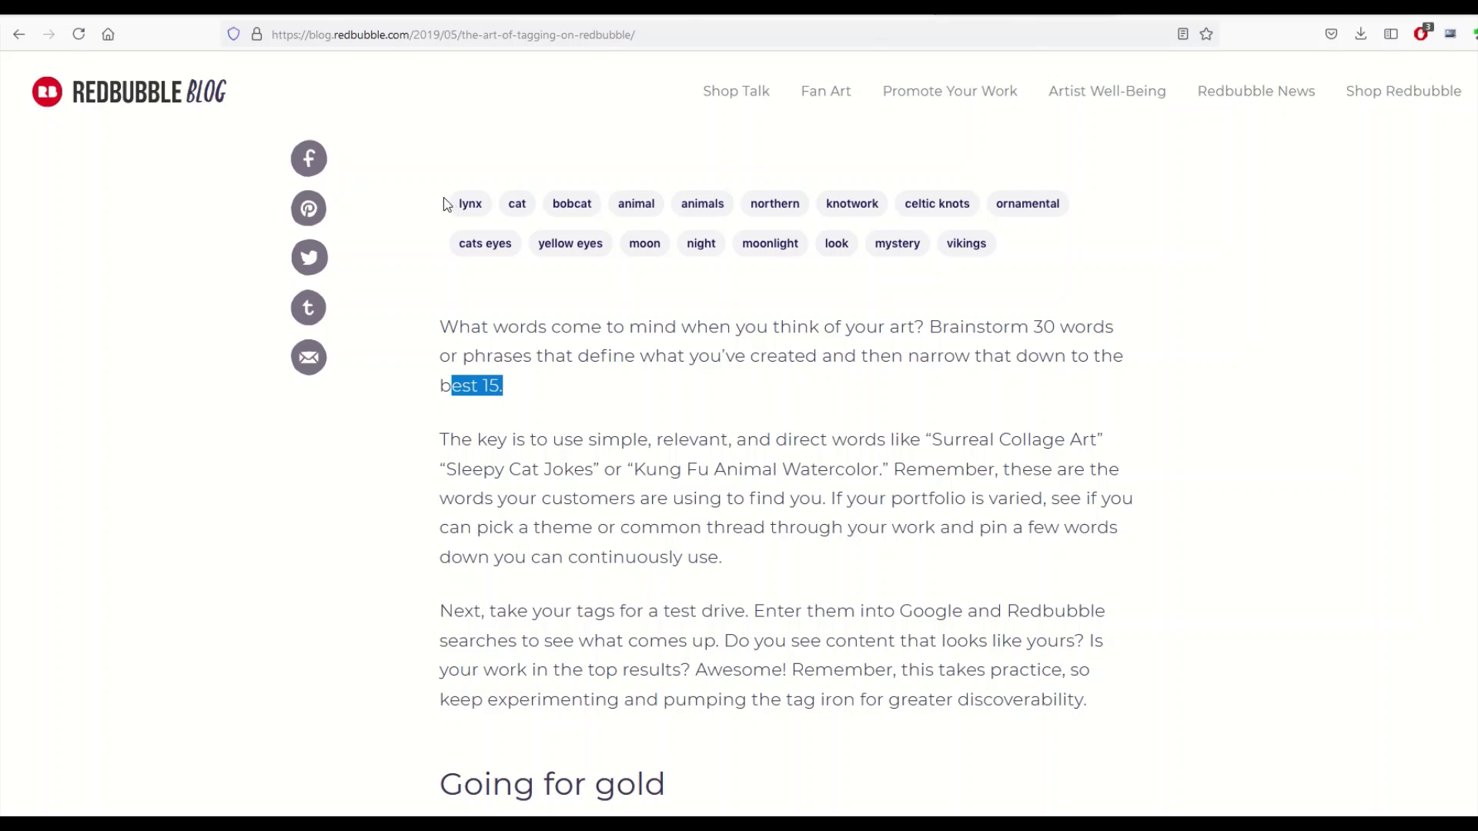
{"action": "left_click", "coordinate": [323, 9]}
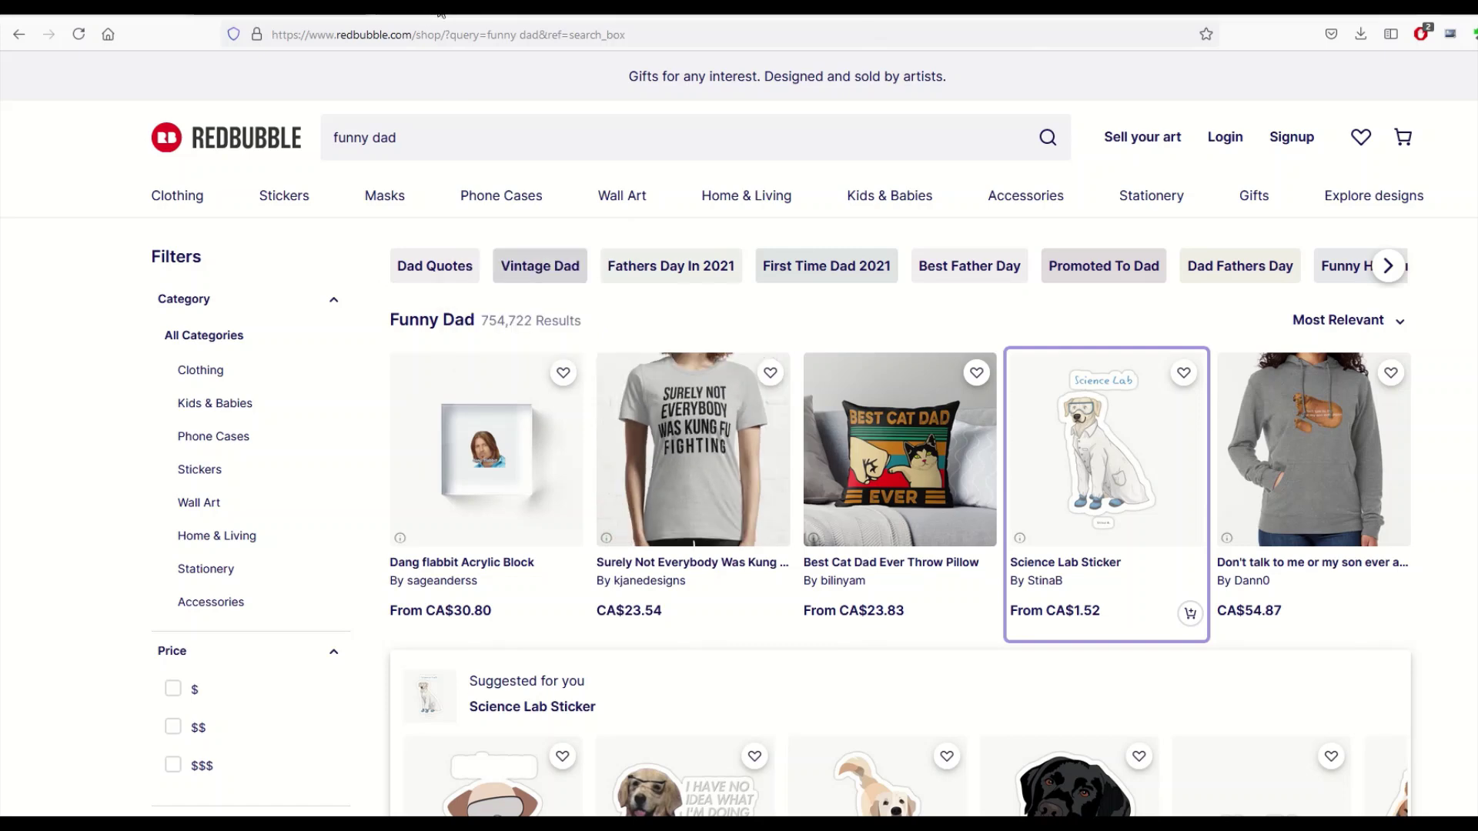
Step: Open the CA$3.04 Science Lab Sticker page and scroll to its Stickers Tags and All Product Tags
{"action": "left_click", "coordinate": [445, 7]}
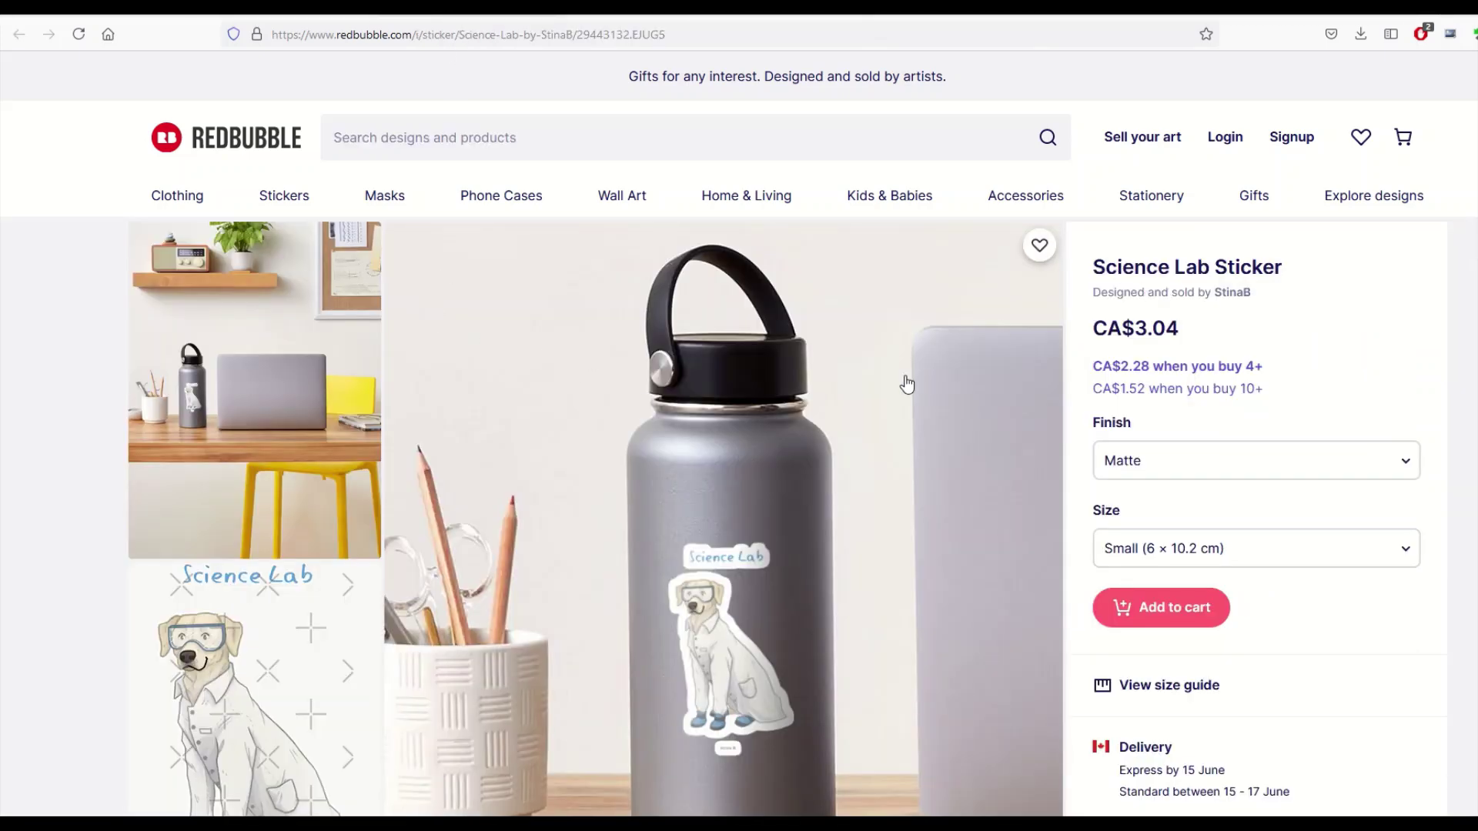
{"action": "scroll", "coordinate": [904, 383], "scroll_direction": "down", "scroll_amount": 7}
{"action": "scroll", "coordinate": [259, 427], "scroll_direction": "down", "scroll_amount": 20}
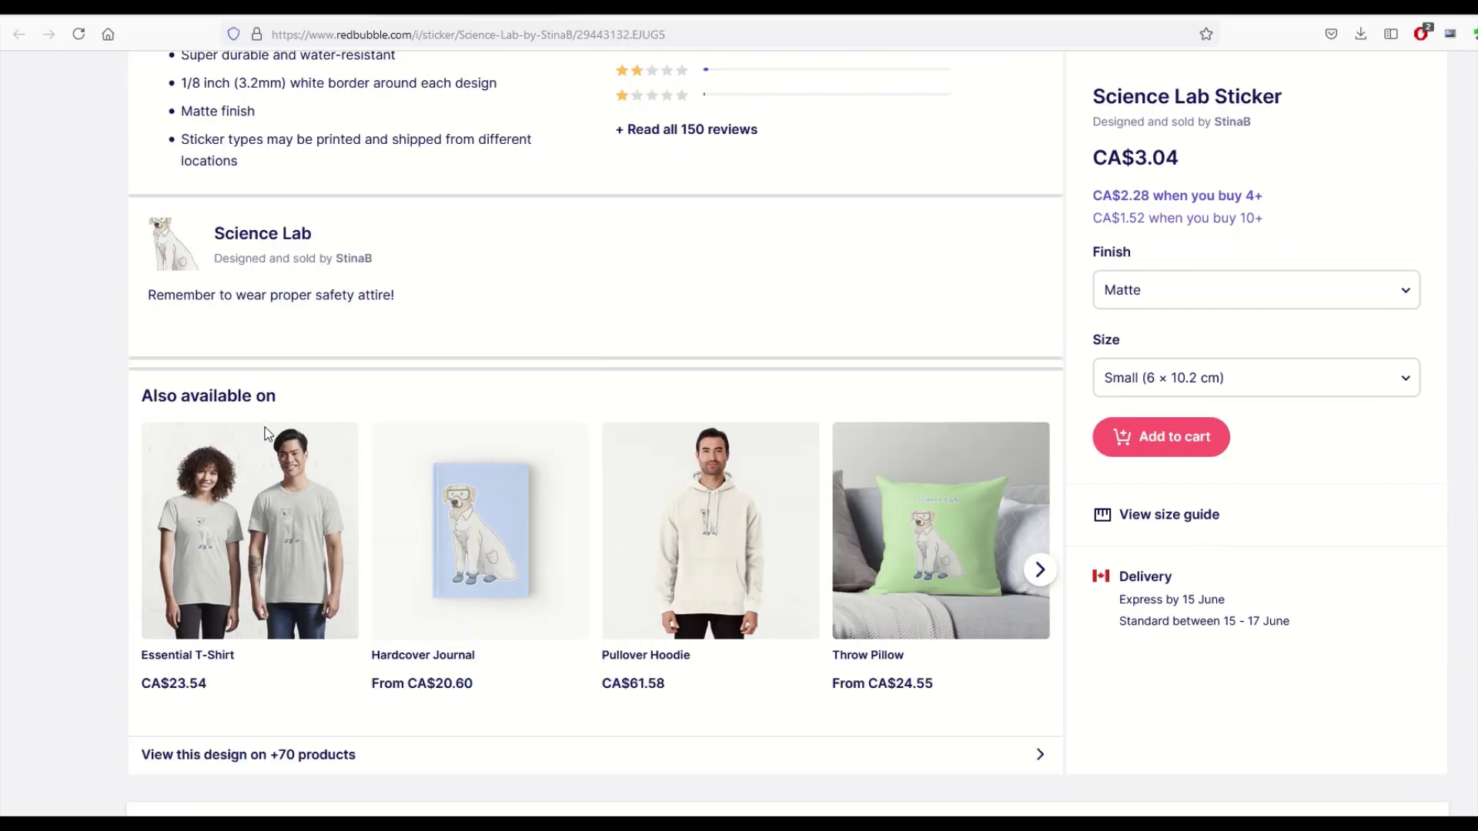
{"action": "scroll", "coordinate": [272, 435], "scroll_direction": "down", "scroll_amount": 6}
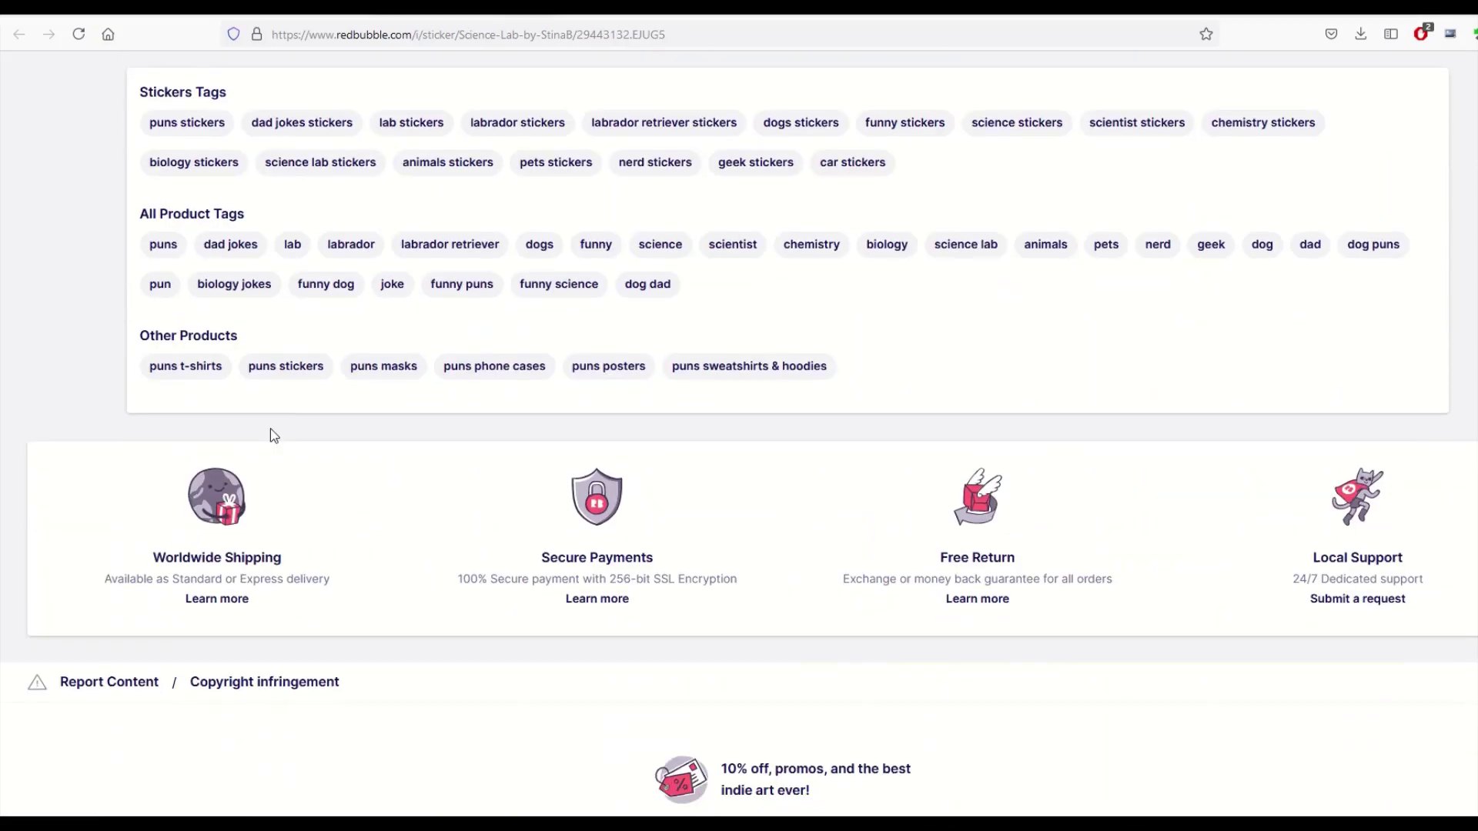
{"action": "scroll", "coordinate": [274, 436], "scroll_direction": "up", "scroll_amount": 4}
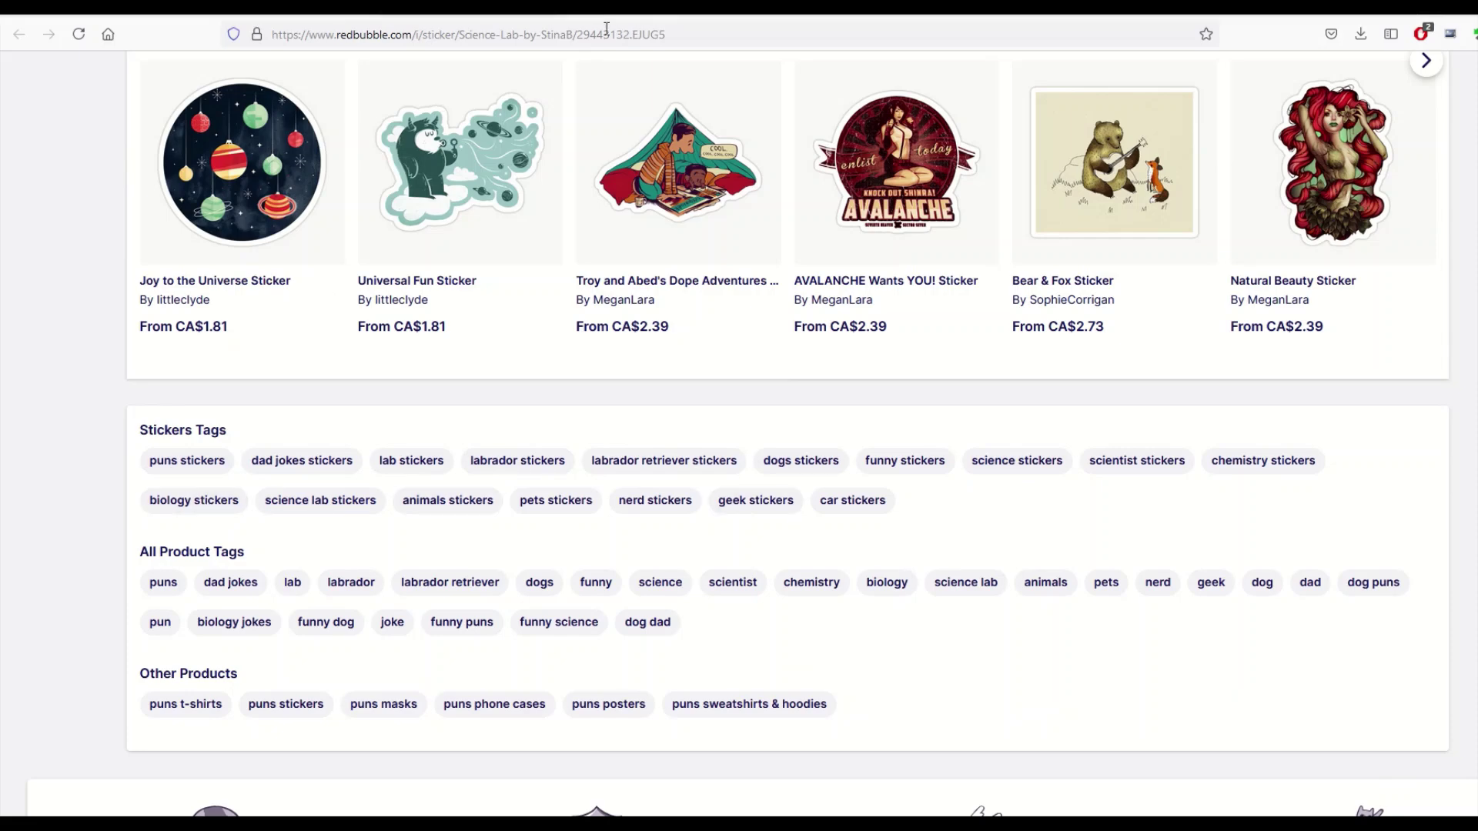
{"action": "key", "text": "alt+Left"}
{"action": "scroll", "coordinate": [385, 409], "scroll_direction": "down", "scroll_amount": 3}
{"action": "scroll", "coordinate": [385, 409], "scroll_direction": "down", "scroll_amount": 20}
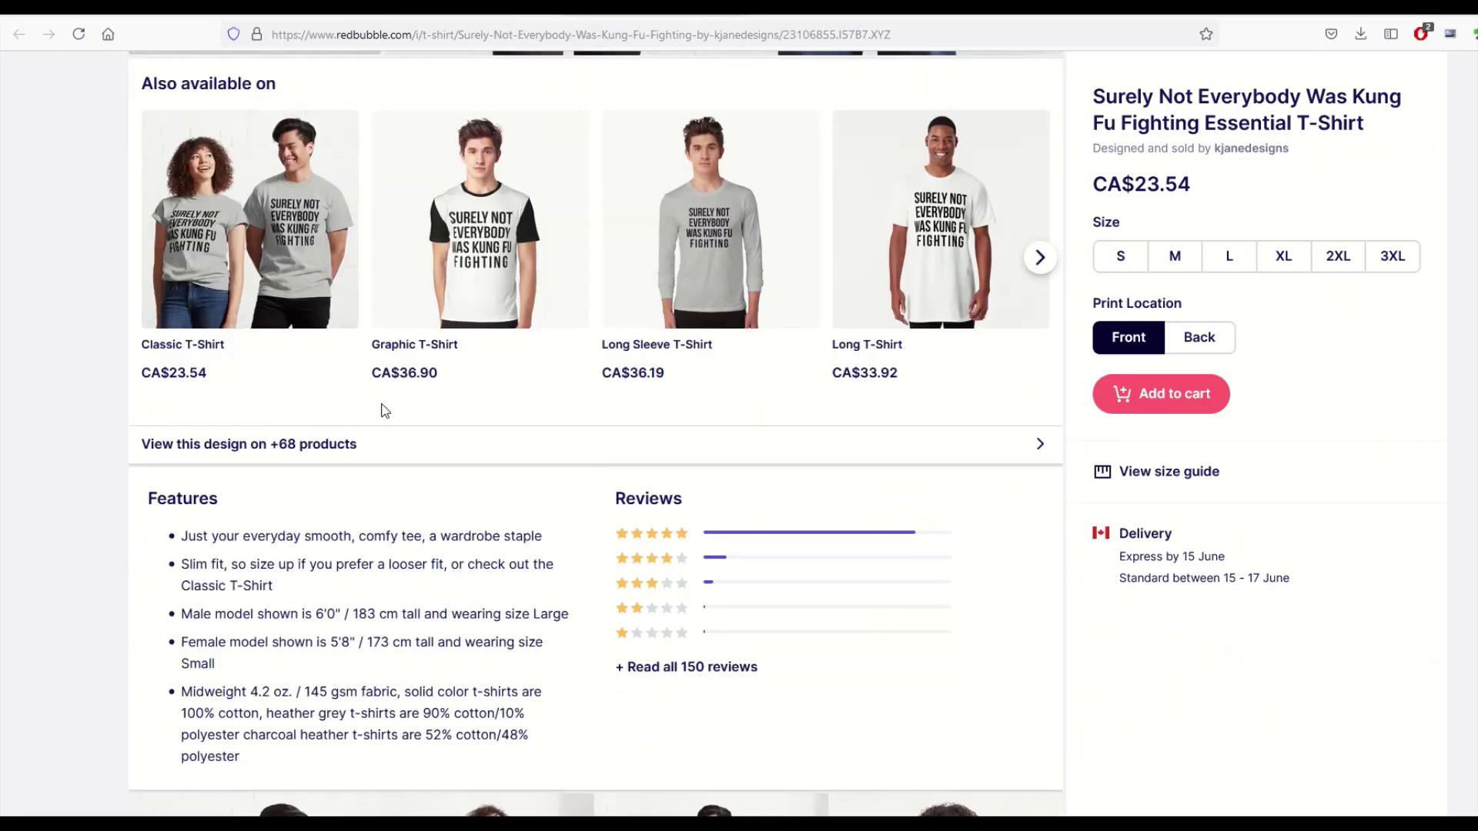
{"action": "scroll", "coordinate": [385, 409], "scroll_direction": "down", "scroll_amount": 20}
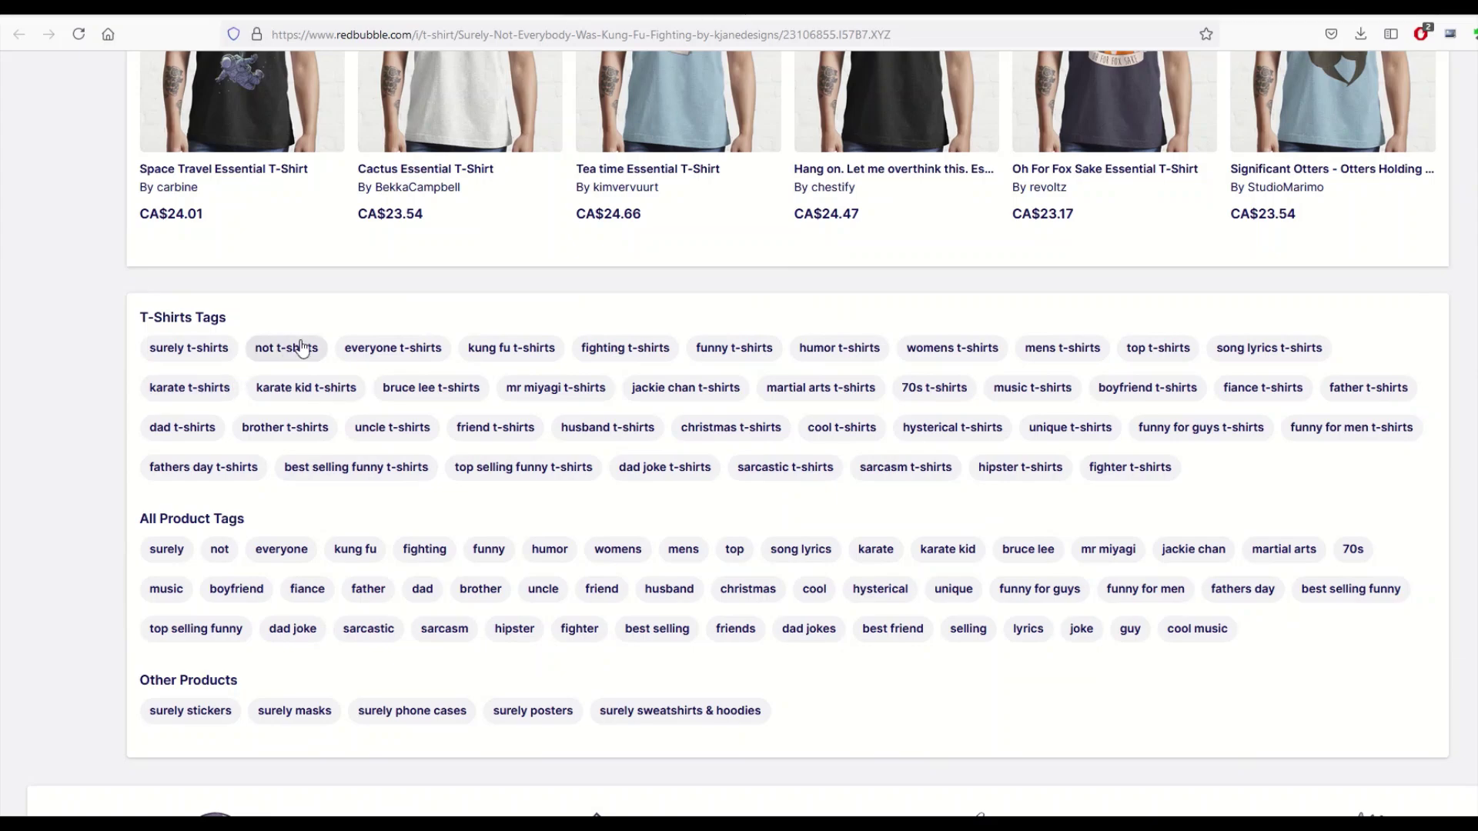
{"action": "scroll", "coordinate": [298, 340], "scroll_direction": "up", "scroll_amount": 4}
{"action": "scroll", "coordinate": [298, 352], "scroll_direction": "up", "scroll_amount": 15}
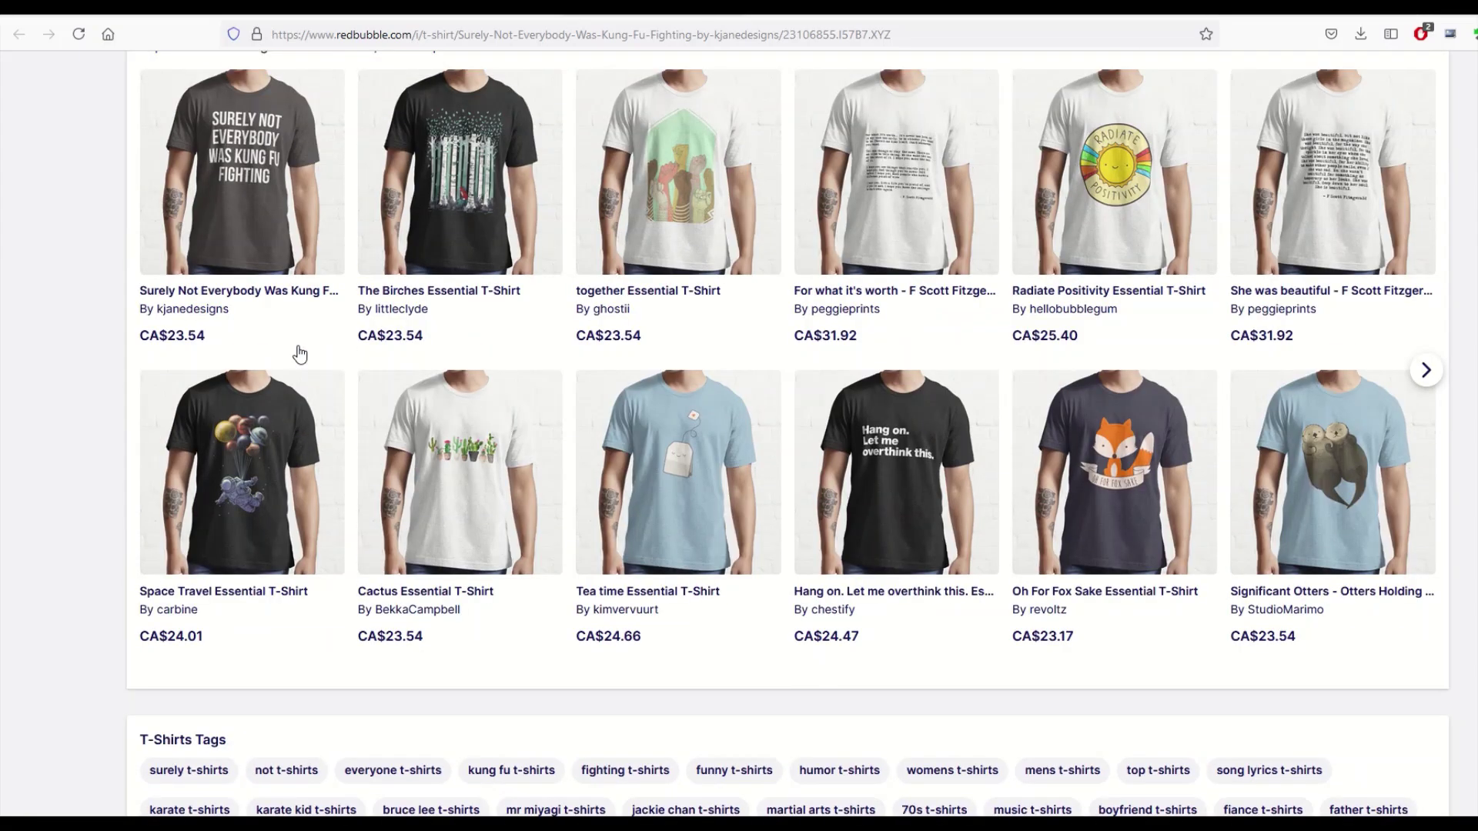
{"action": "scroll", "coordinate": [298, 351], "scroll_direction": "up", "scroll_amount": 15}
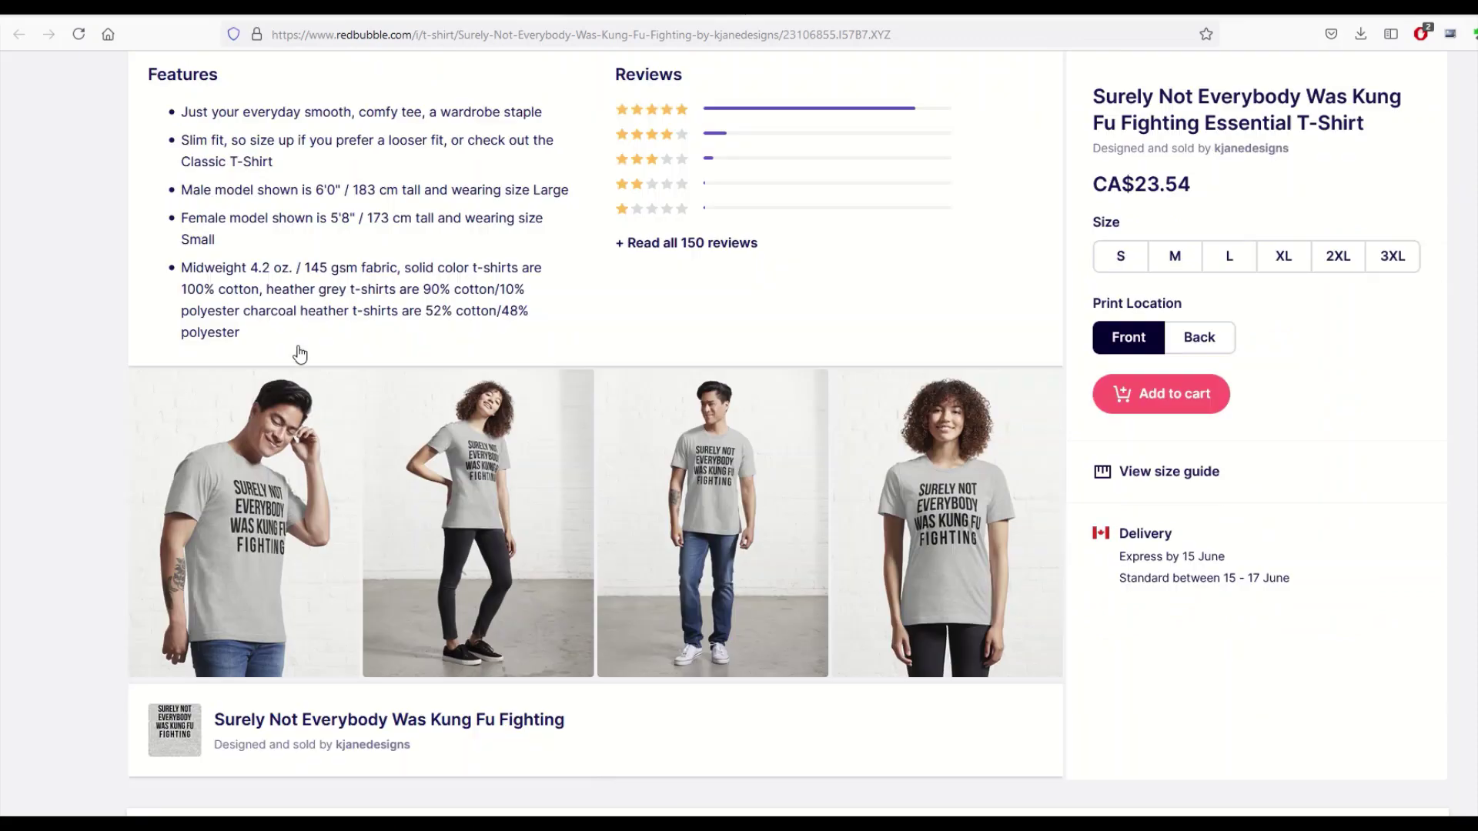
{"action": "scroll", "coordinate": [300, 354], "scroll_direction": "up", "scroll_amount": 4}
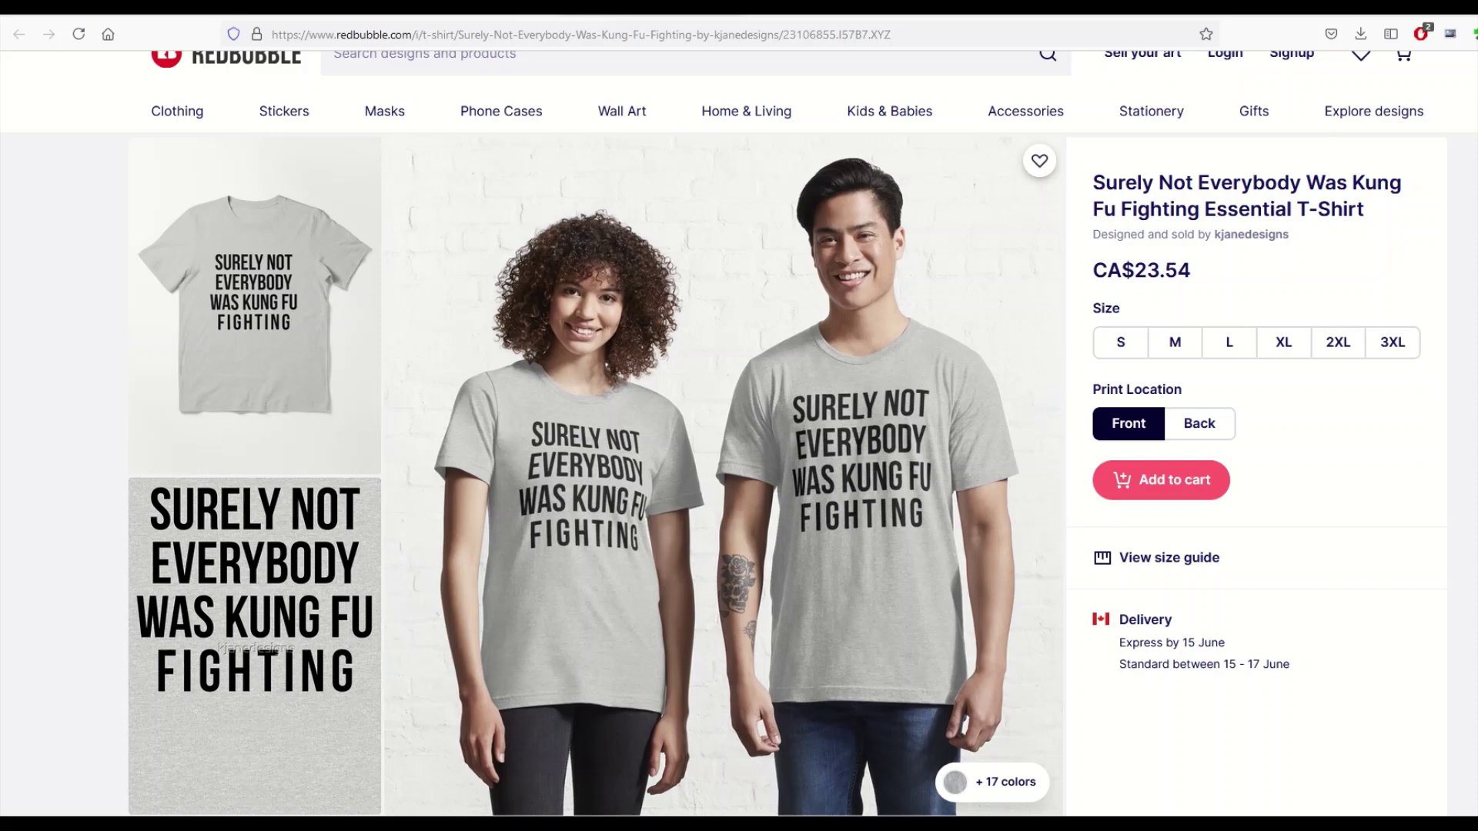
Step: Go back to the 'funny dad' results, scroll through them, then switch to topbubbleindex.com
{"action": "key", "text": "alt+Left"}
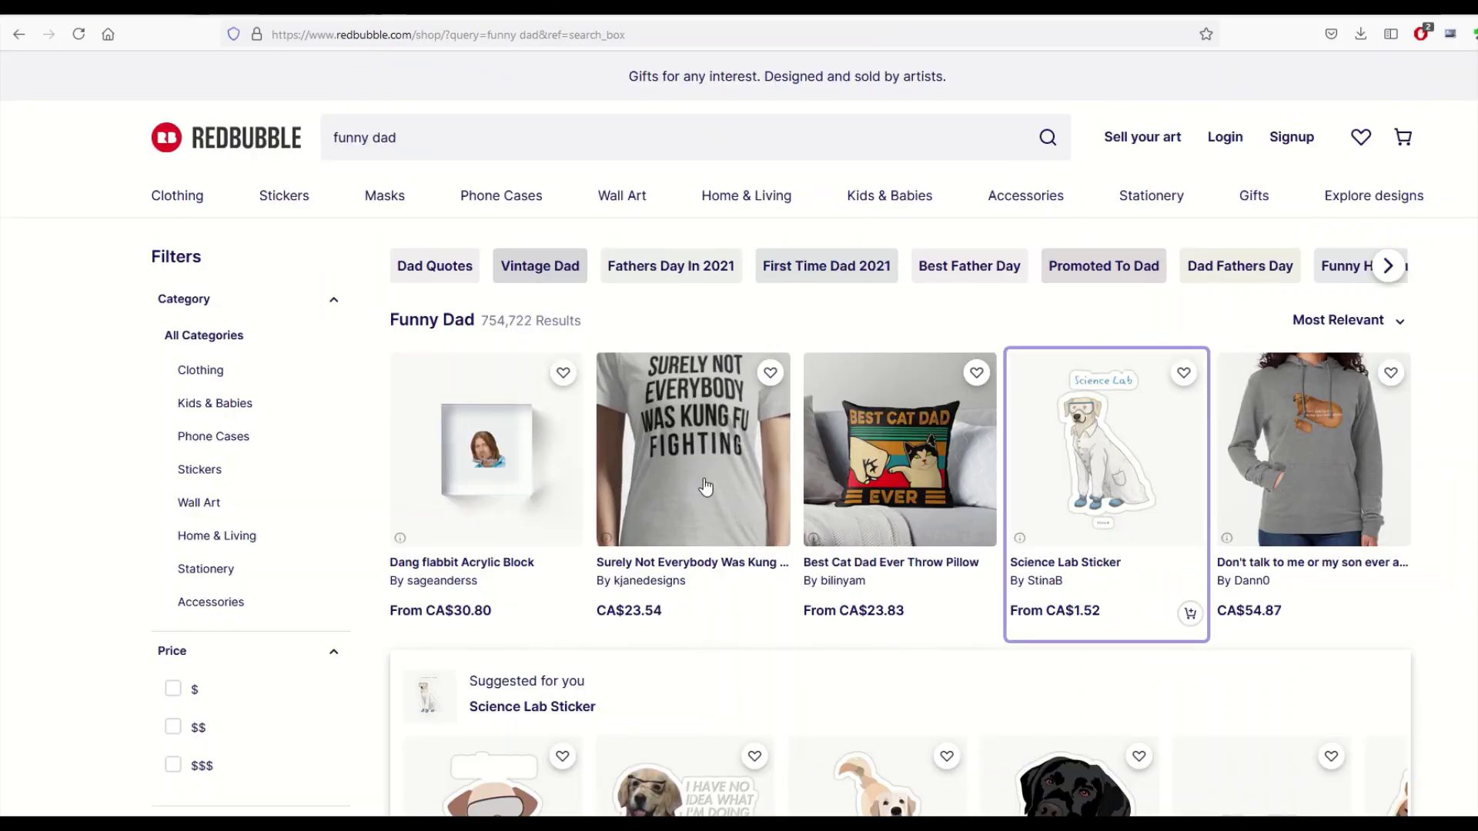
{"action": "scroll", "coordinate": [715, 508], "scroll_direction": "down", "scroll_amount": 2}
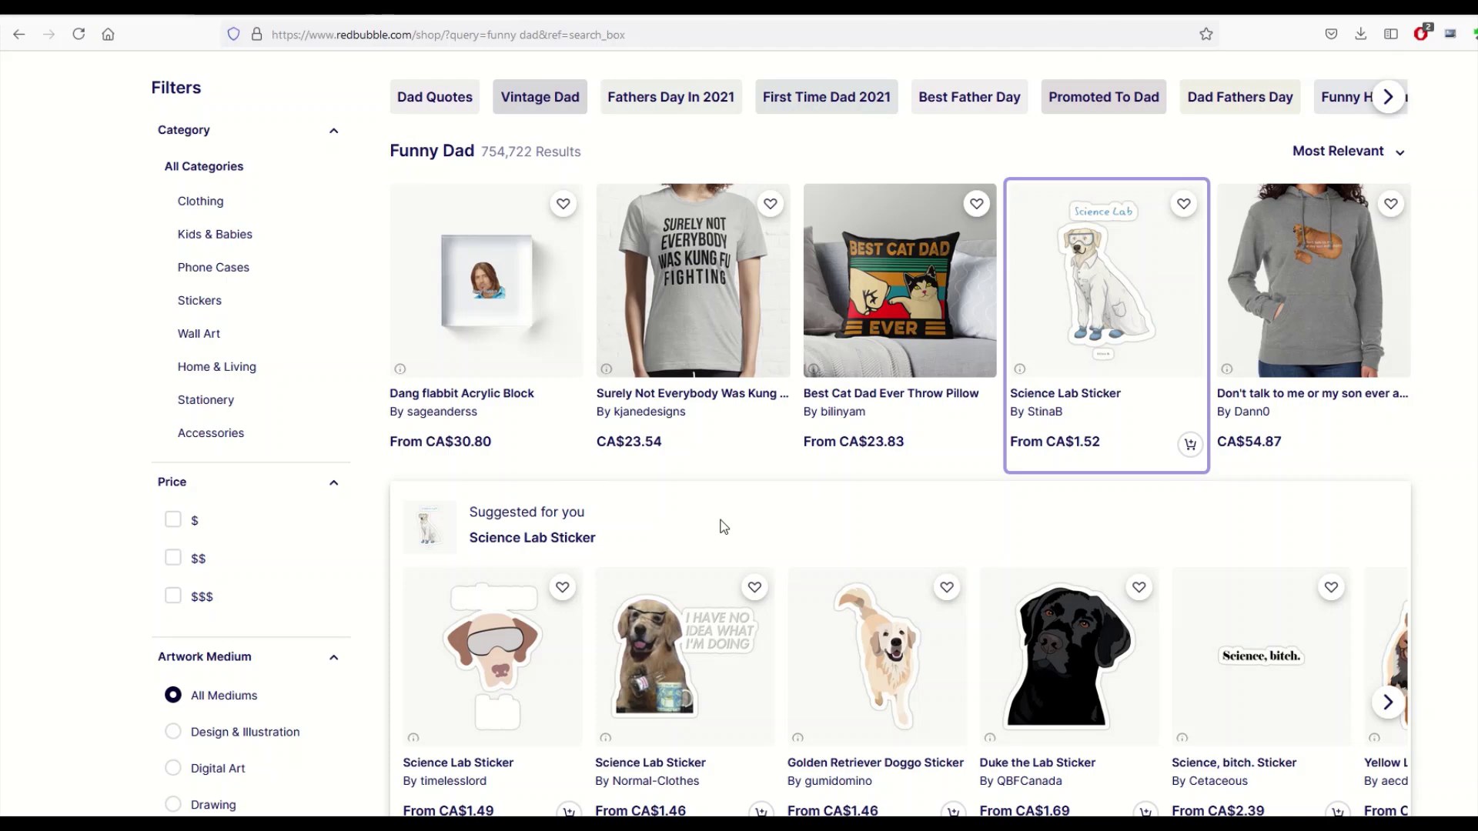
{"action": "scroll", "coordinate": [724, 527], "scroll_direction": "down", "scroll_amount": 1}
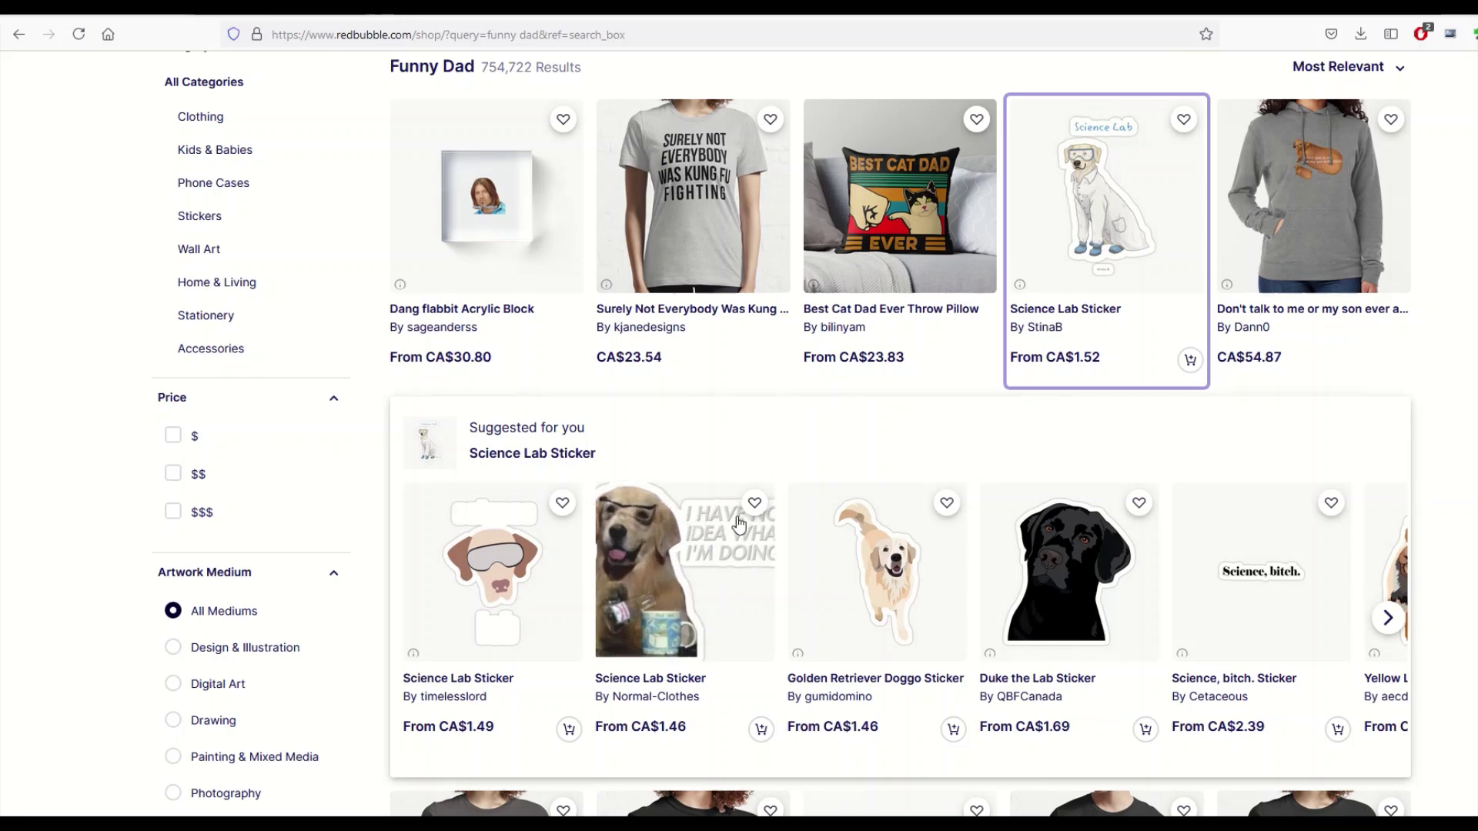
{"action": "left_click", "coordinate": [74, 11]}
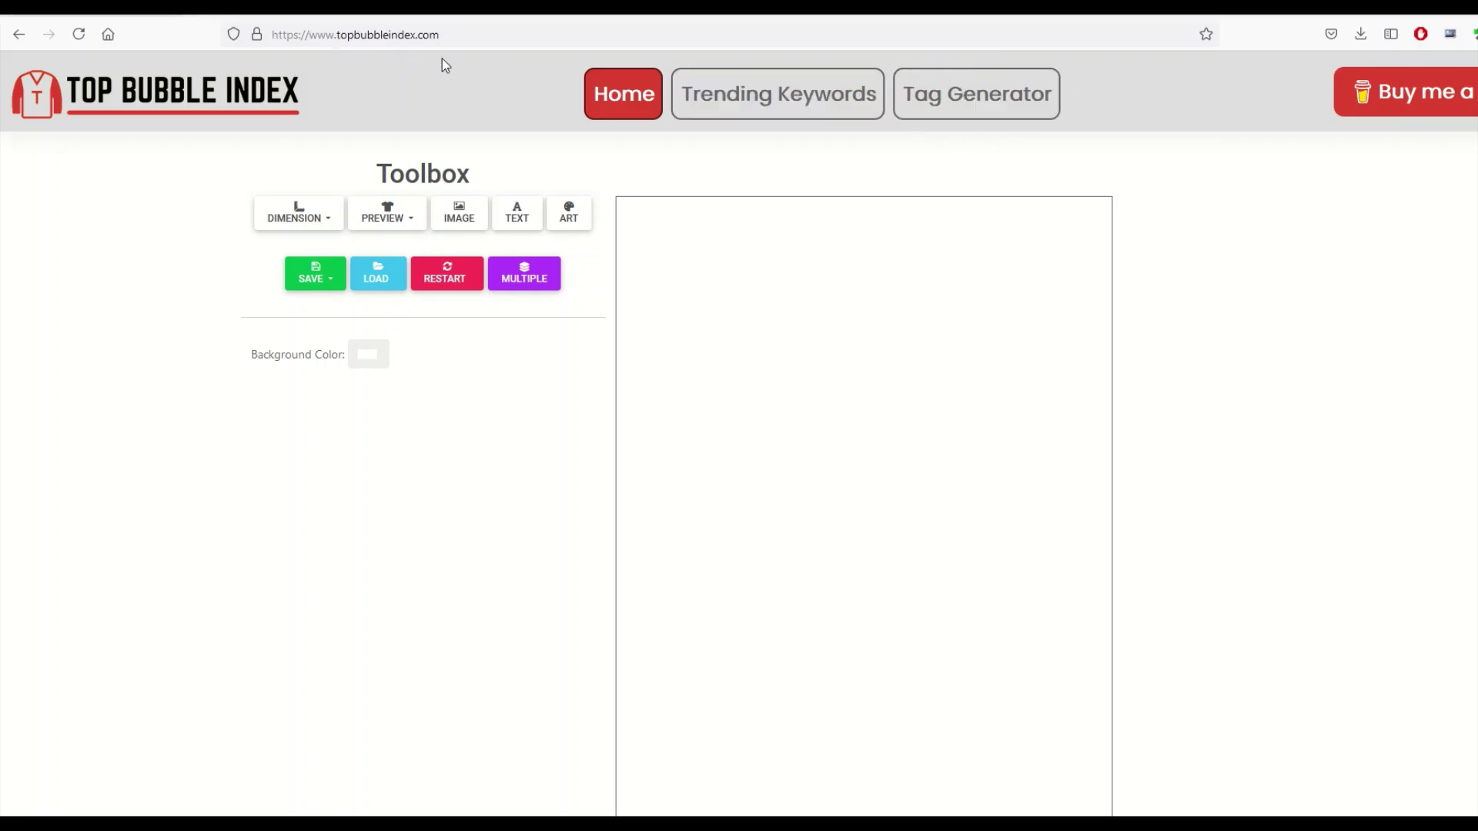
Step: Run a Tag Generator search for the keyword 'funny cat'
{"action": "left_click", "coordinate": [931, 123]}
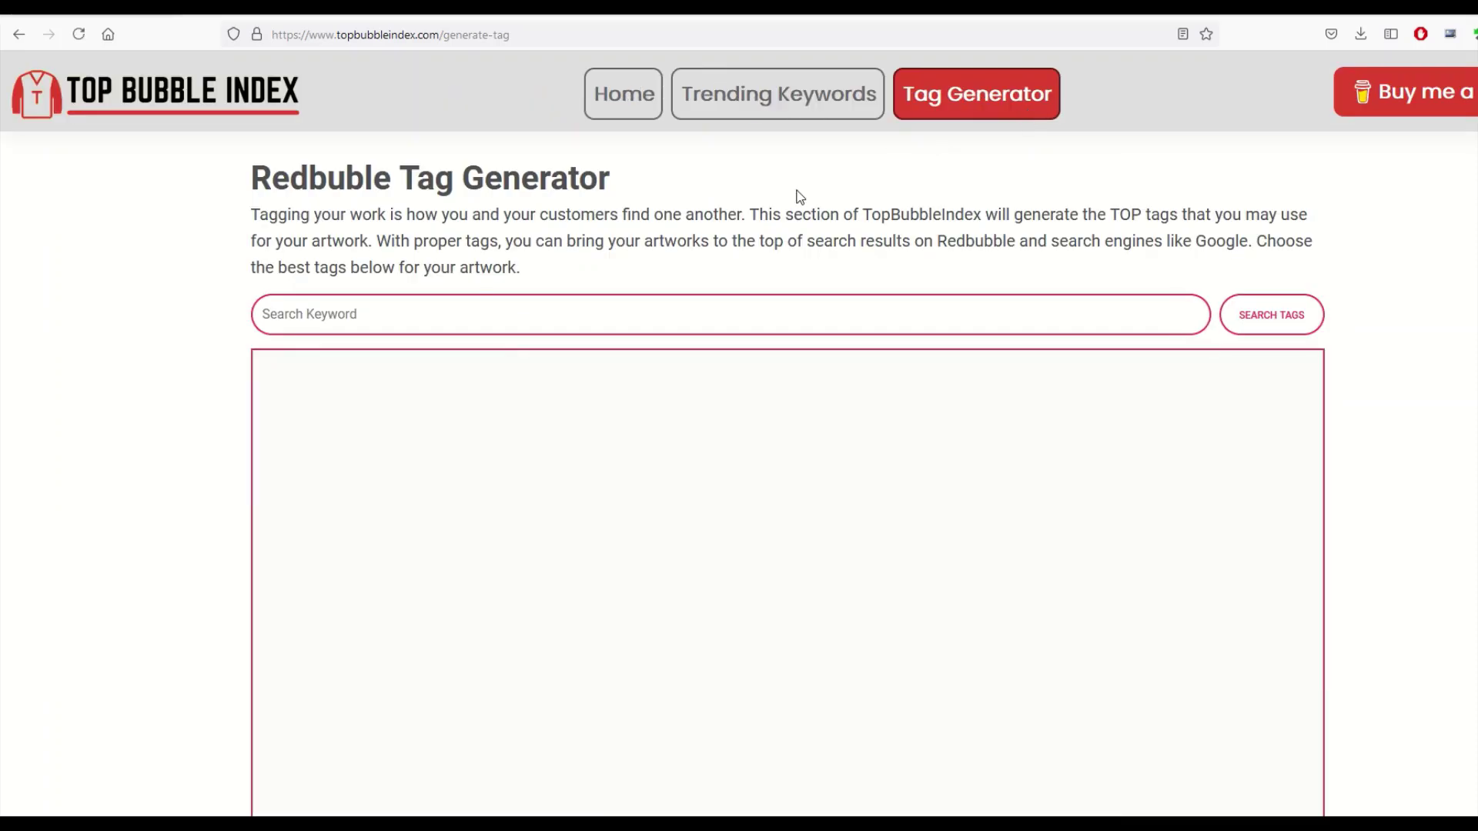
{"action": "left_click", "coordinate": [352, 313]}
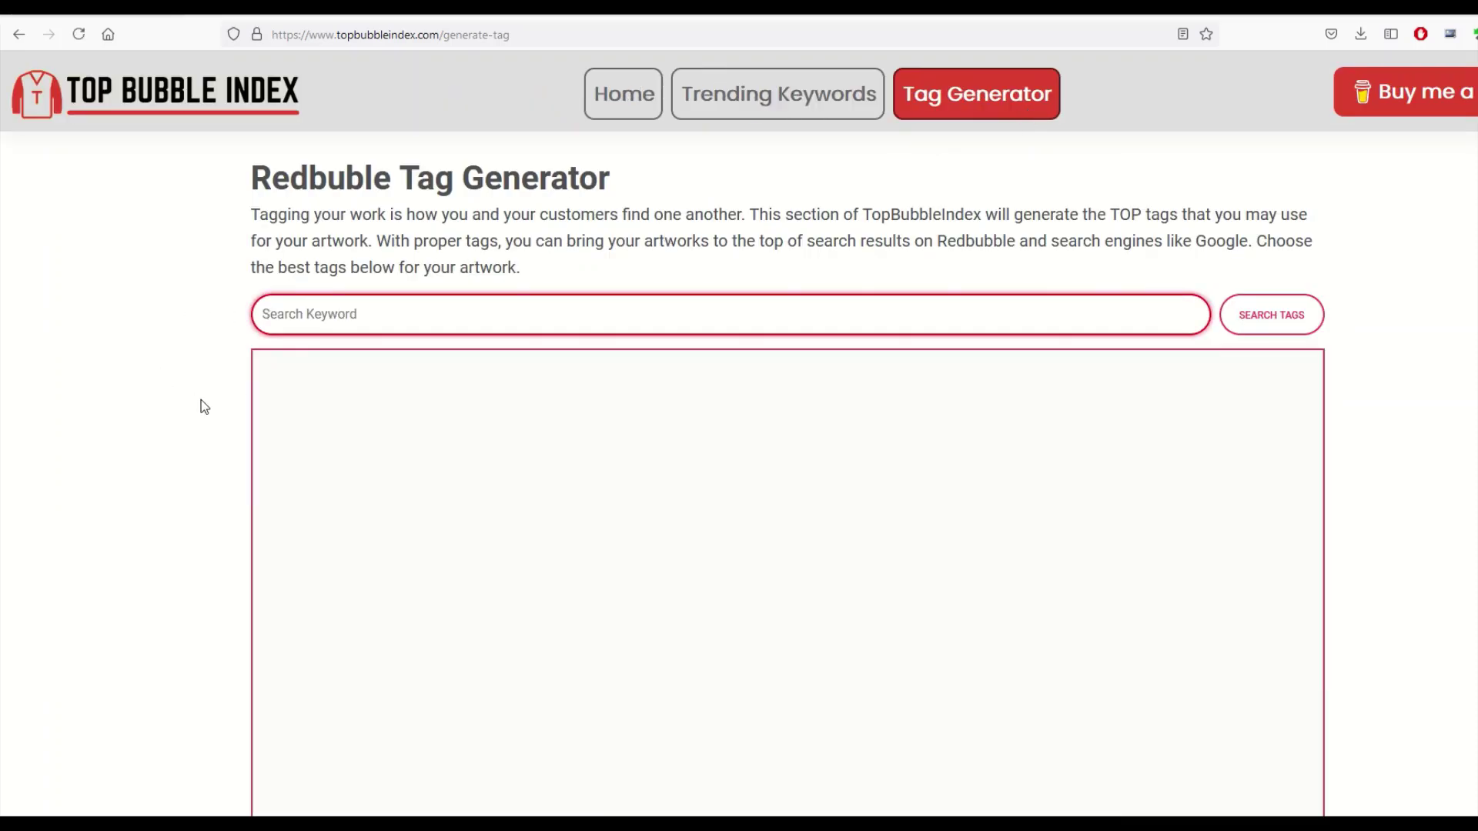
{"action": "type", "text": "funny cat"}
{"action": "left_click", "coordinate": [1250, 323]}
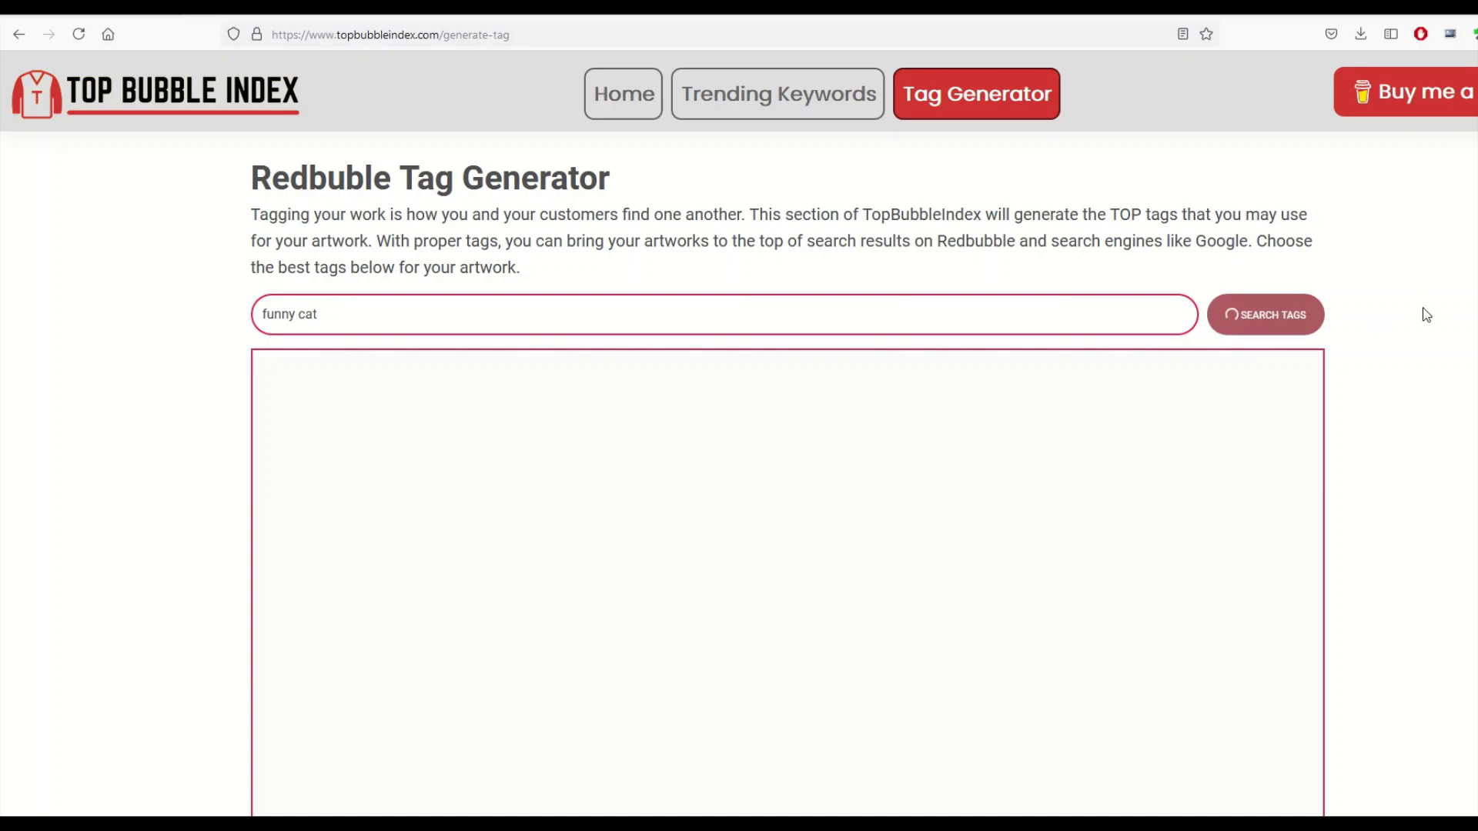
Step: Highlight the popularity-number note and copy all generated 'funny cat' tags with Copy All
{"action": "scroll", "coordinate": [1343, 326], "scroll_direction": "down", "scroll_amount": 3}
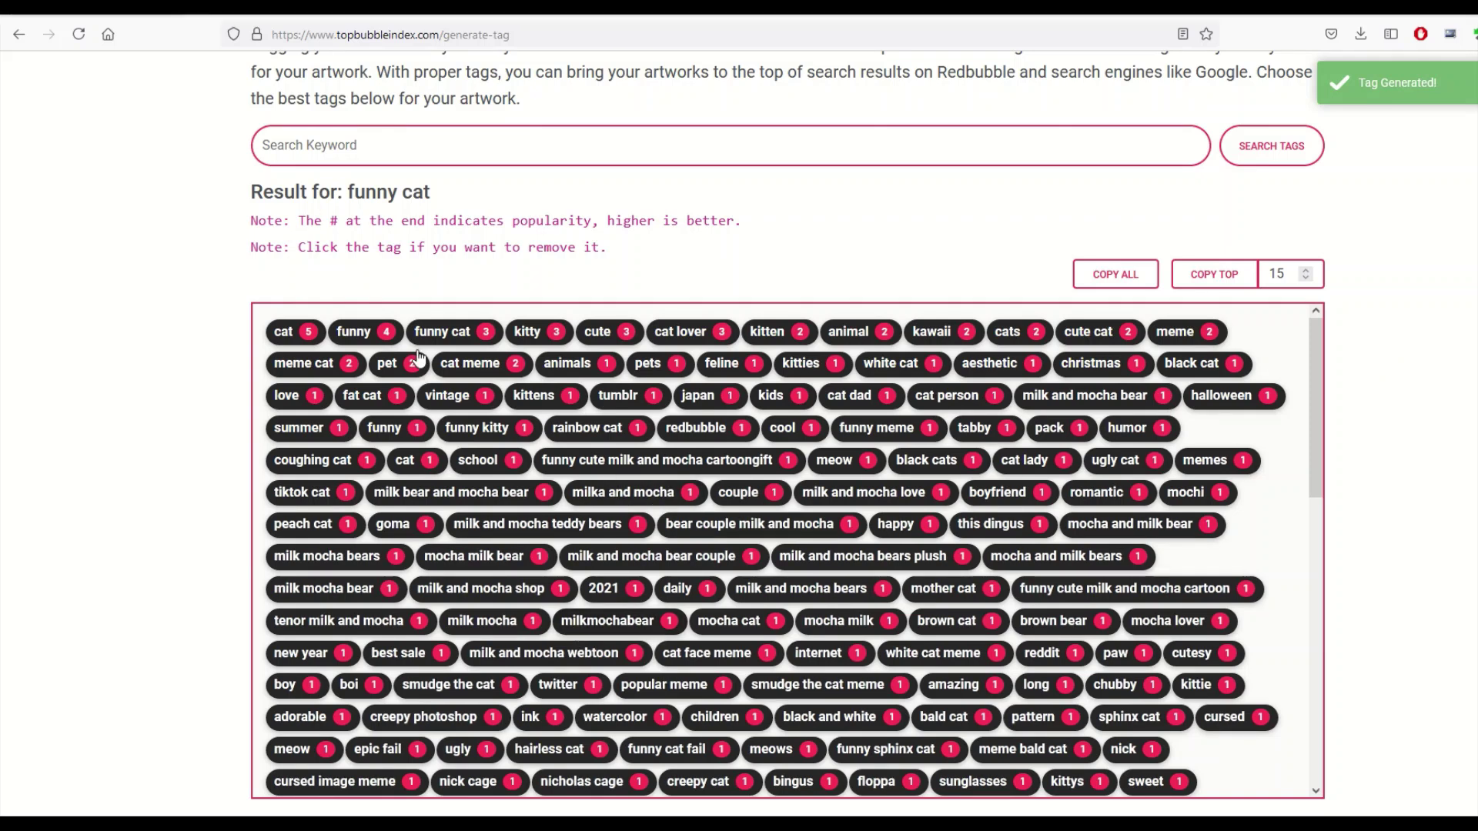
{"action": "left_click_drag", "start_coordinate": [307, 218], "coordinate": [692, 217]}
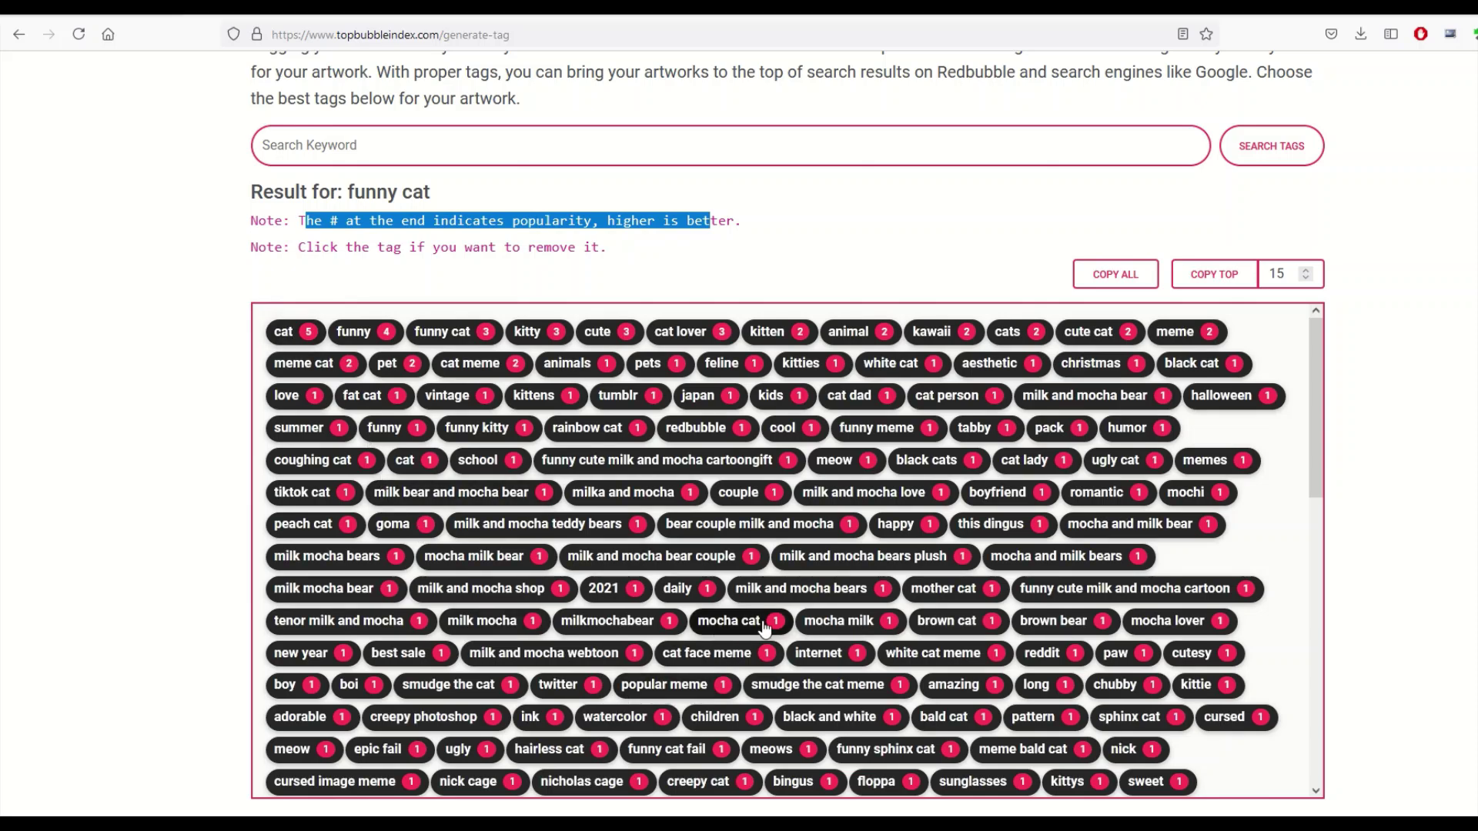
{"action": "scroll", "coordinate": [739, 600], "scroll_direction": "down", "scroll_amount": 3}
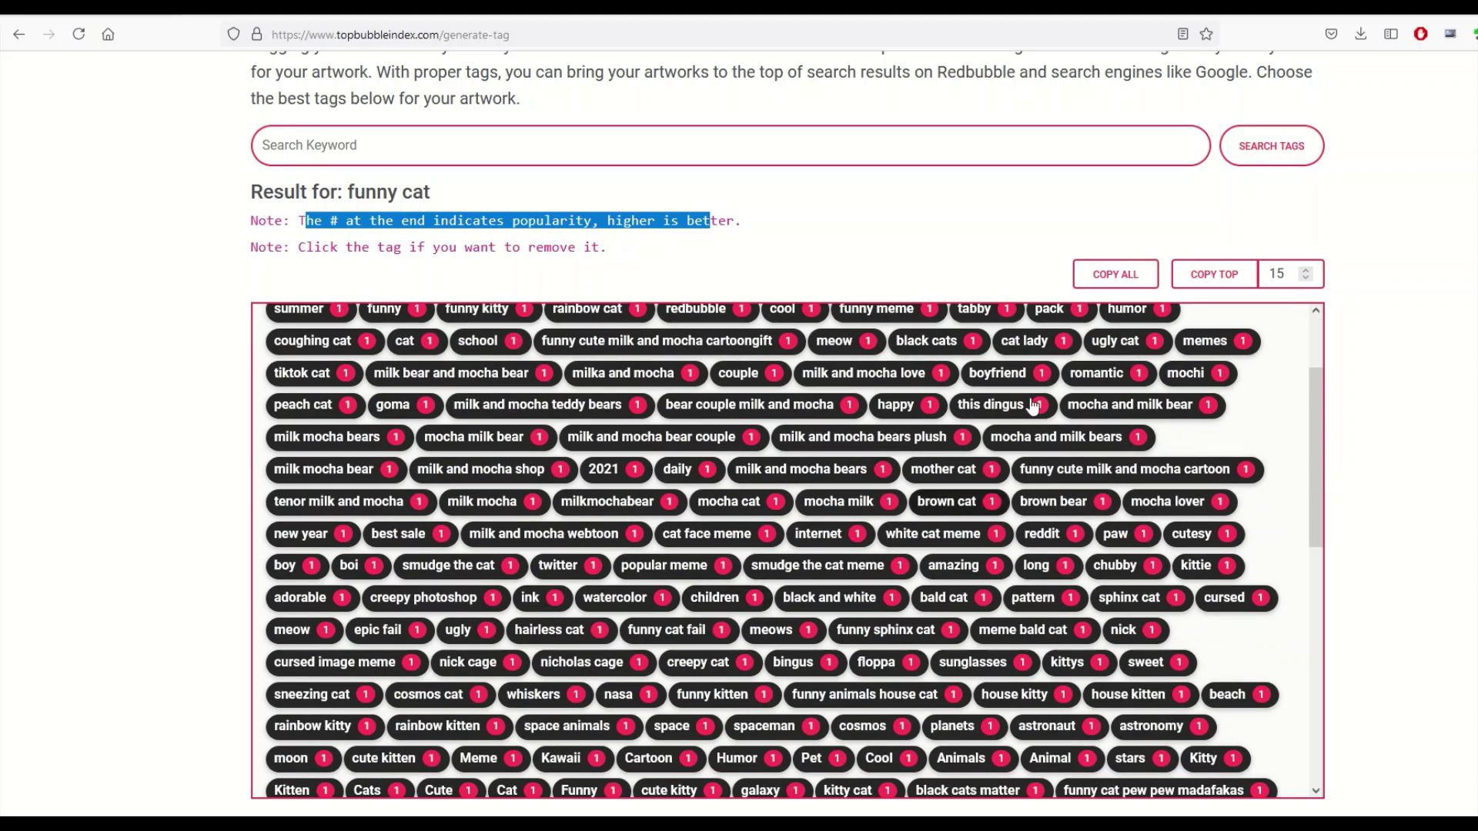
{"action": "left_click", "coordinate": [1113, 278]}
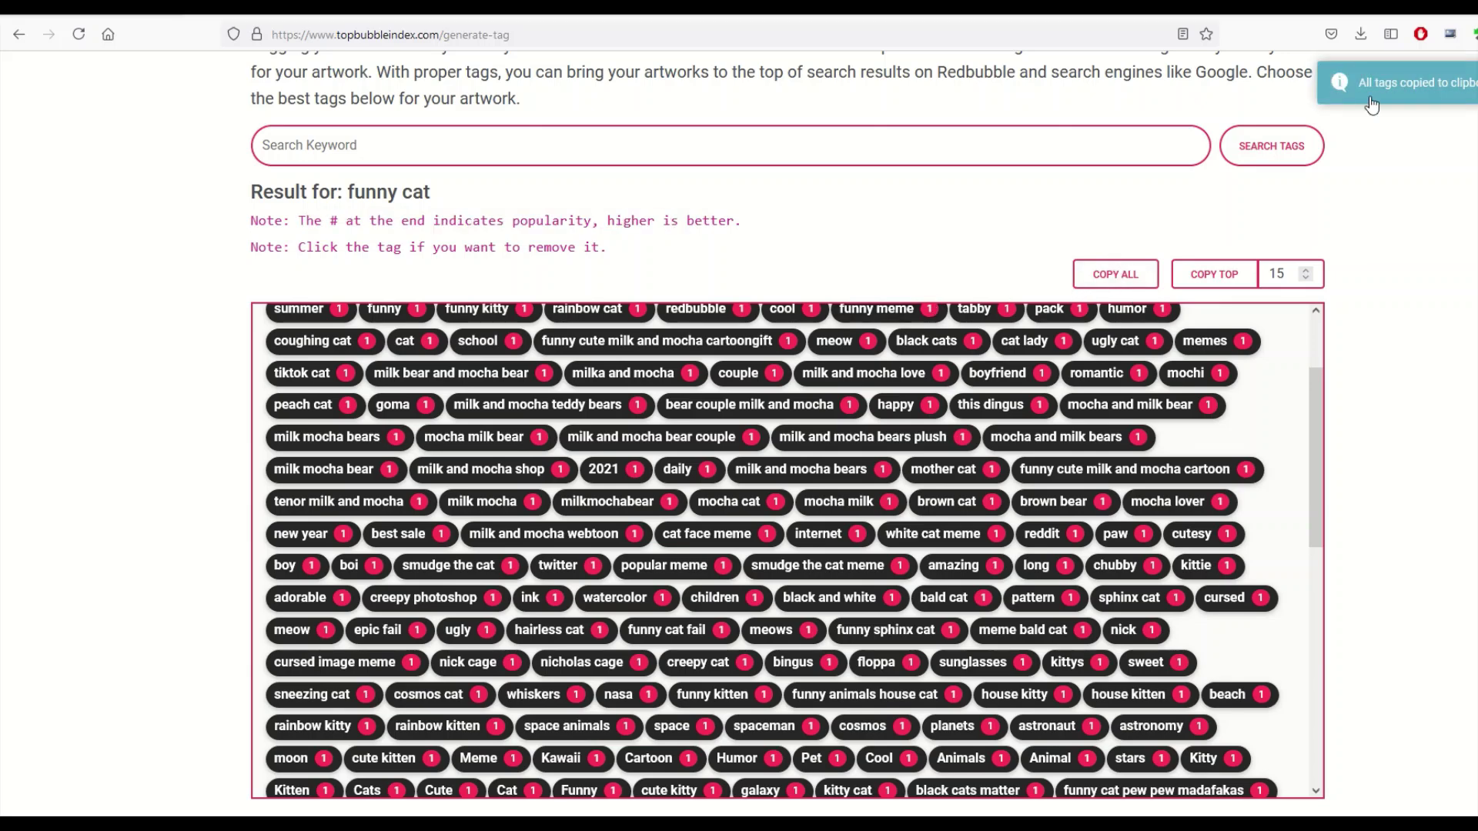
Step: Remove the meme kitty, meme cat, depression, crying, hipster, 9gag and instagram tags
{"action": "scroll", "coordinate": [929, 256], "scroll_direction": "down", "scroll_amount": 3}
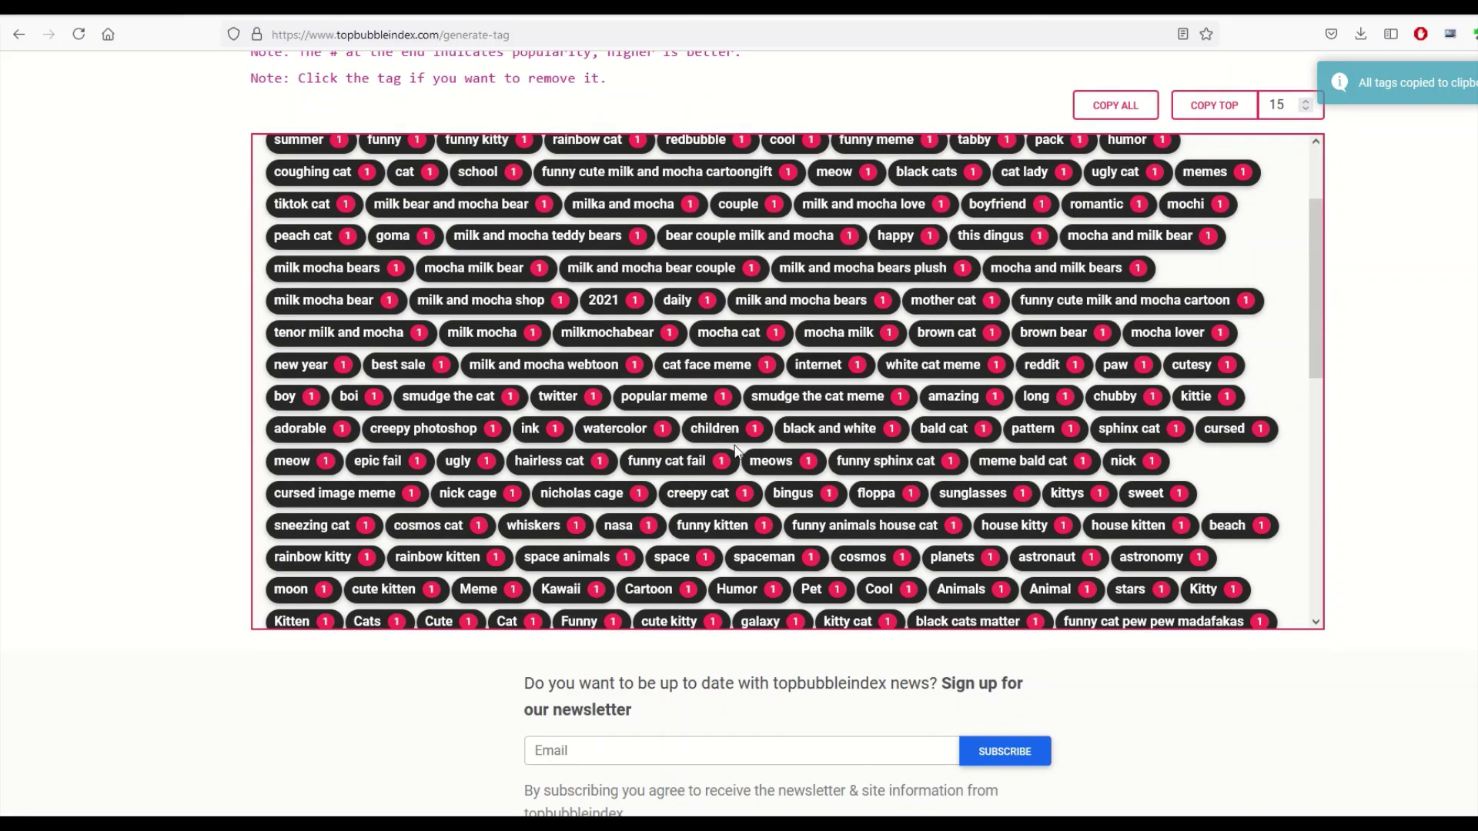
{"action": "scroll", "coordinate": [483, 408], "scroll_direction": "up", "scroll_amount": 3}
{"action": "scroll", "coordinate": [484, 408], "scroll_direction": "down", "scroll_amount": 6}
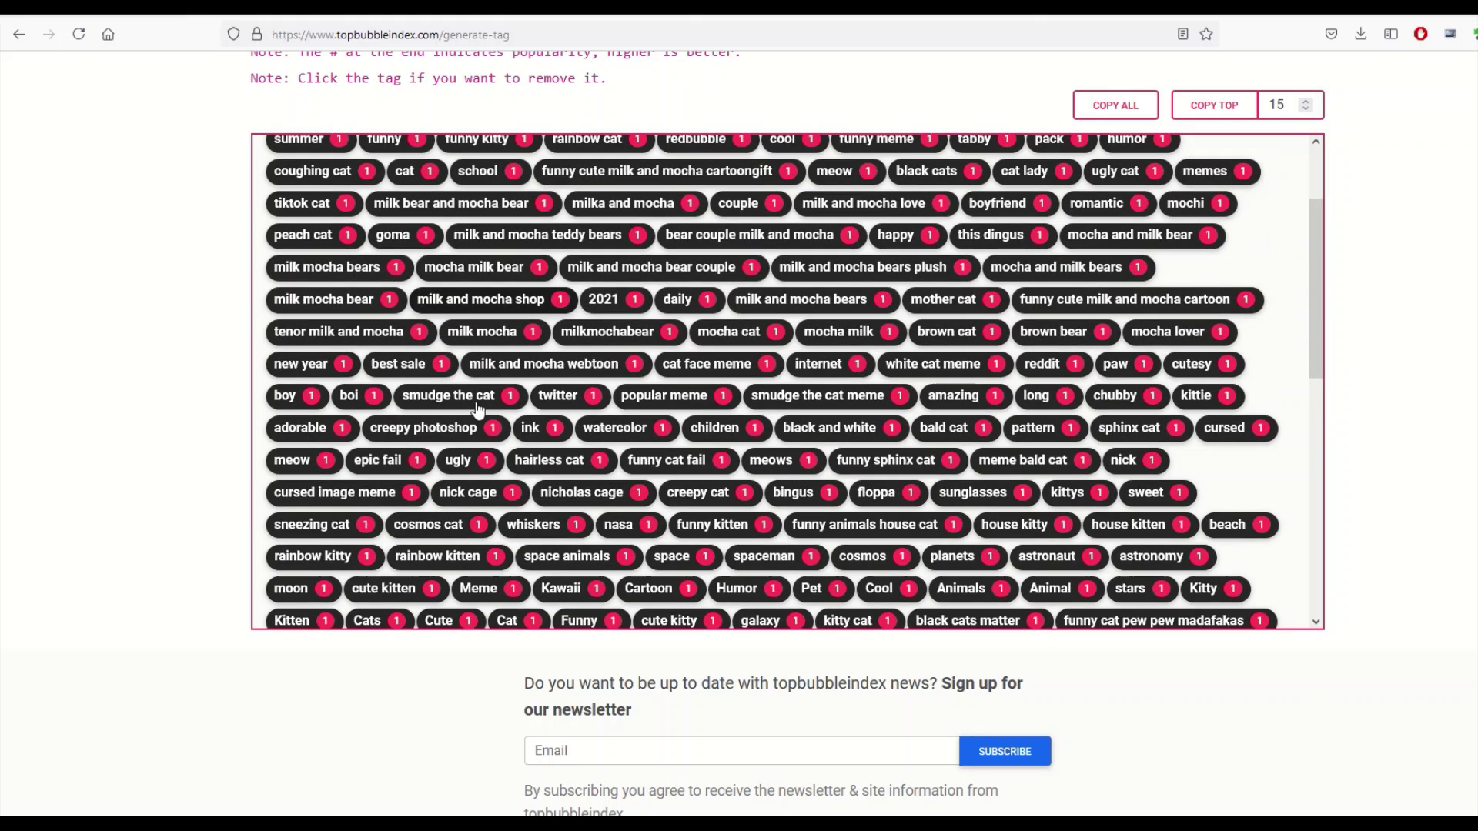
{"action": "scroll", "coordinate": [477, 396], "scroll_direction": "down", "scroll_amount": 3}
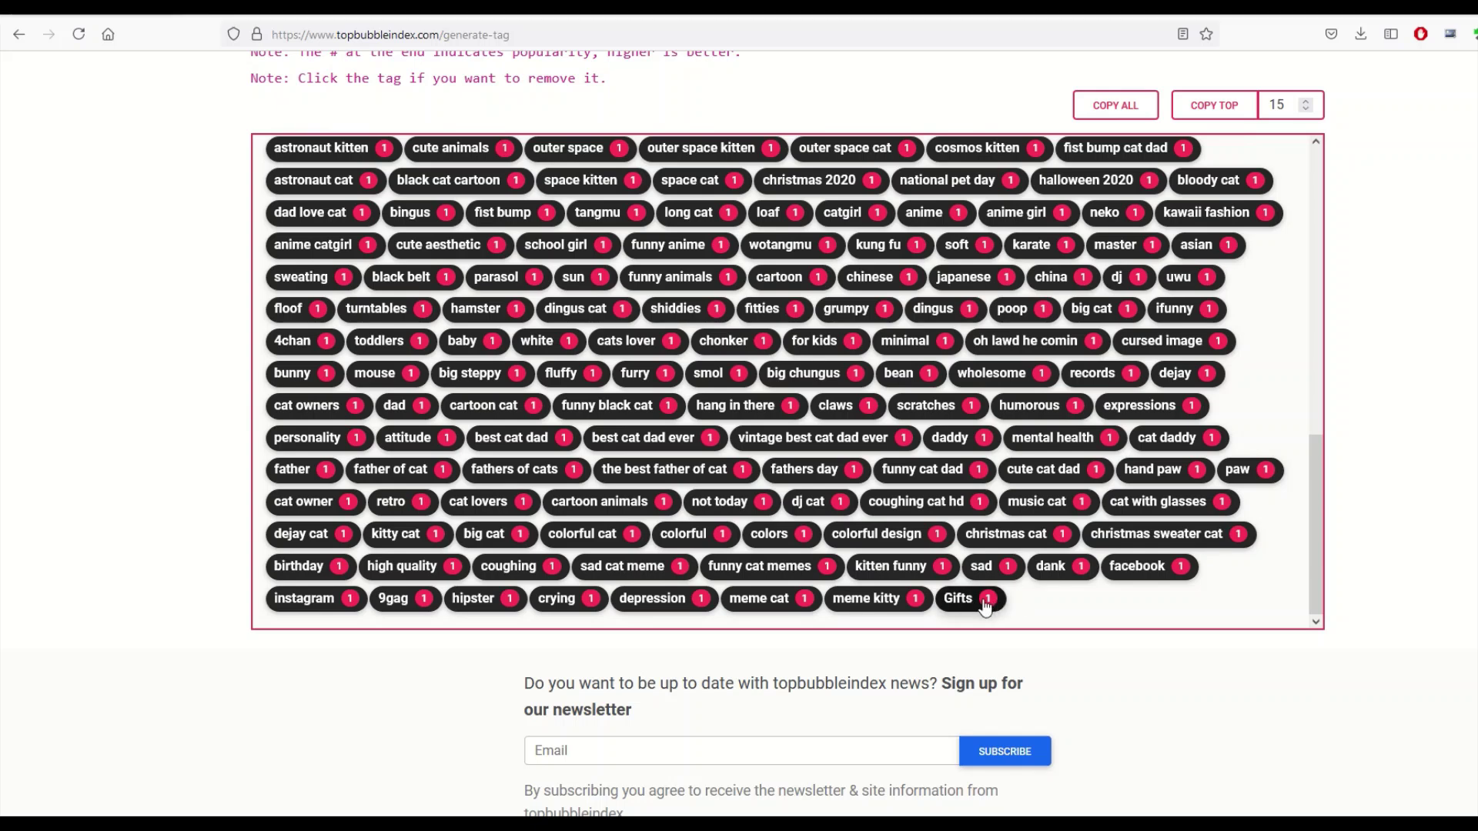
{"action": "left_click", "coordinate": [864, 598]}
{"action": "left_click", "coordinate": [762, 599]}
{"action": "left_click", "coordinate": [654, 601]}
{"action": "left_click", "coordinate": [569, 599]}
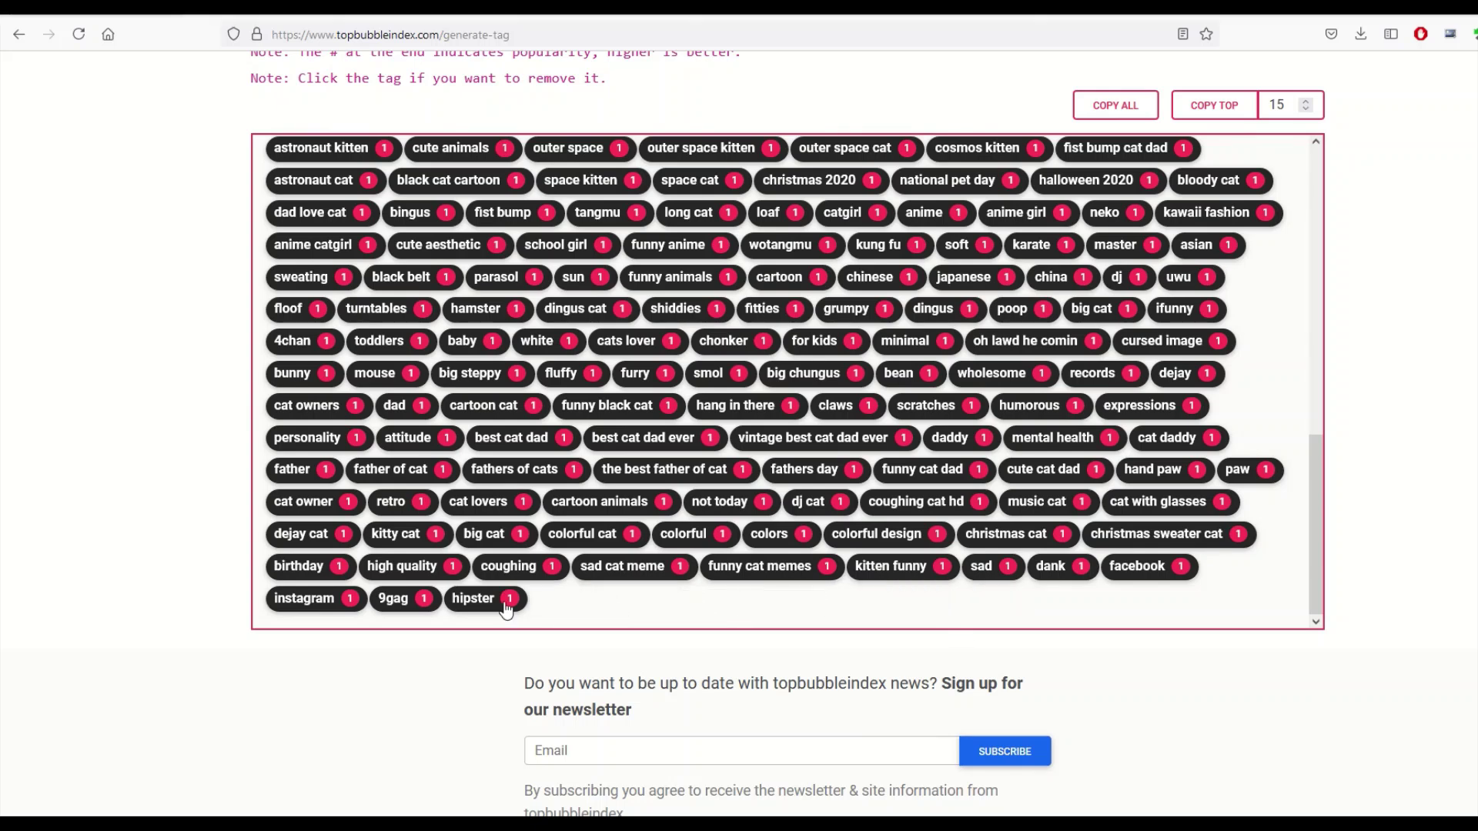
{"action": "left_click", "coordinate": [473, 598]}
{"action": "left_click", "coordinate": [394, 599]}
{"action": "left_click", "coordinate": [308, 598]}
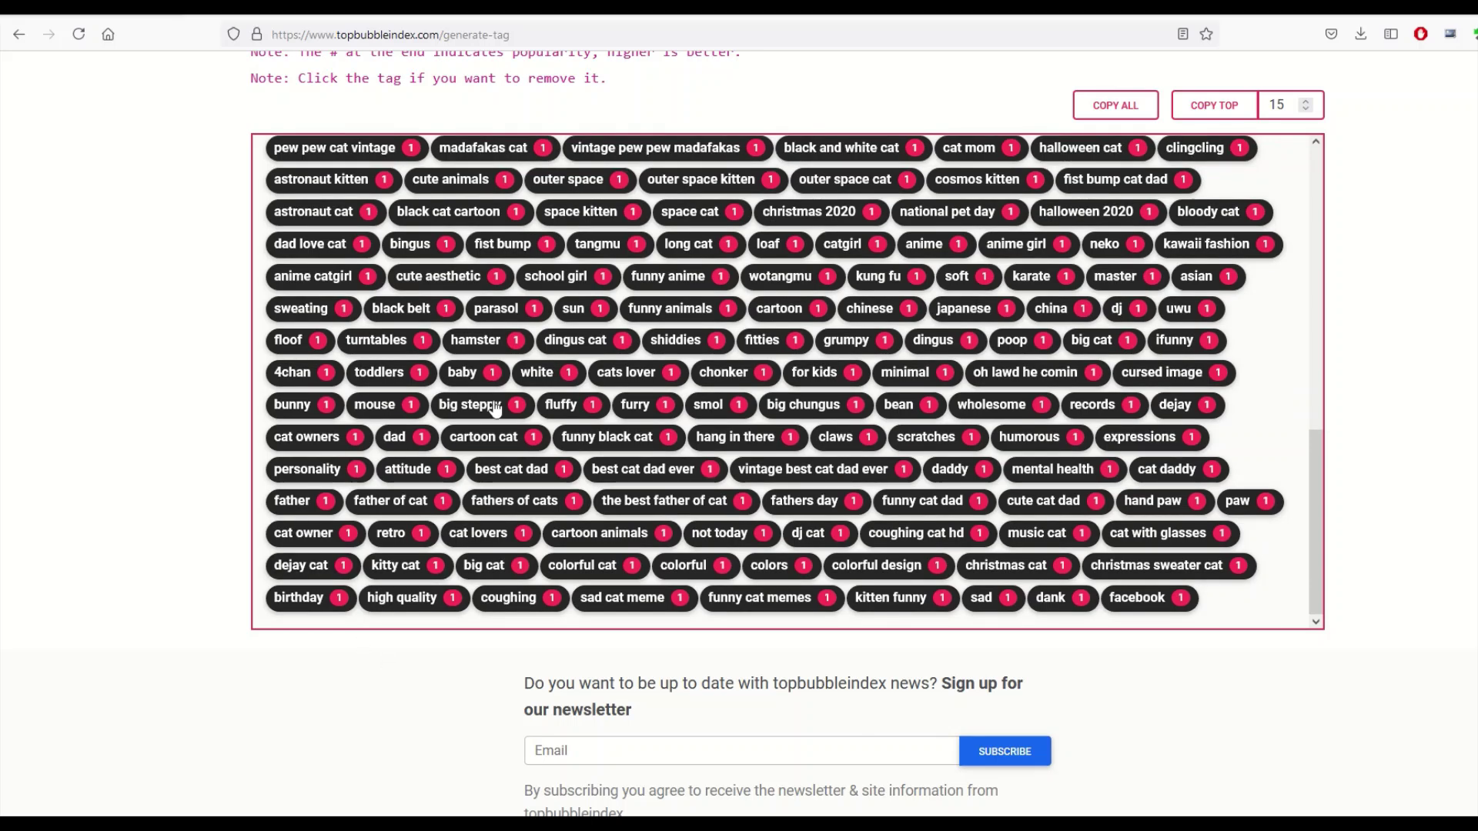
Step: Remove the 'sun' tag from higher up in the list
{"action": "scroll", "coordinate": [654, 504], "scroll_direction": "up", "scroll_amount": 3}
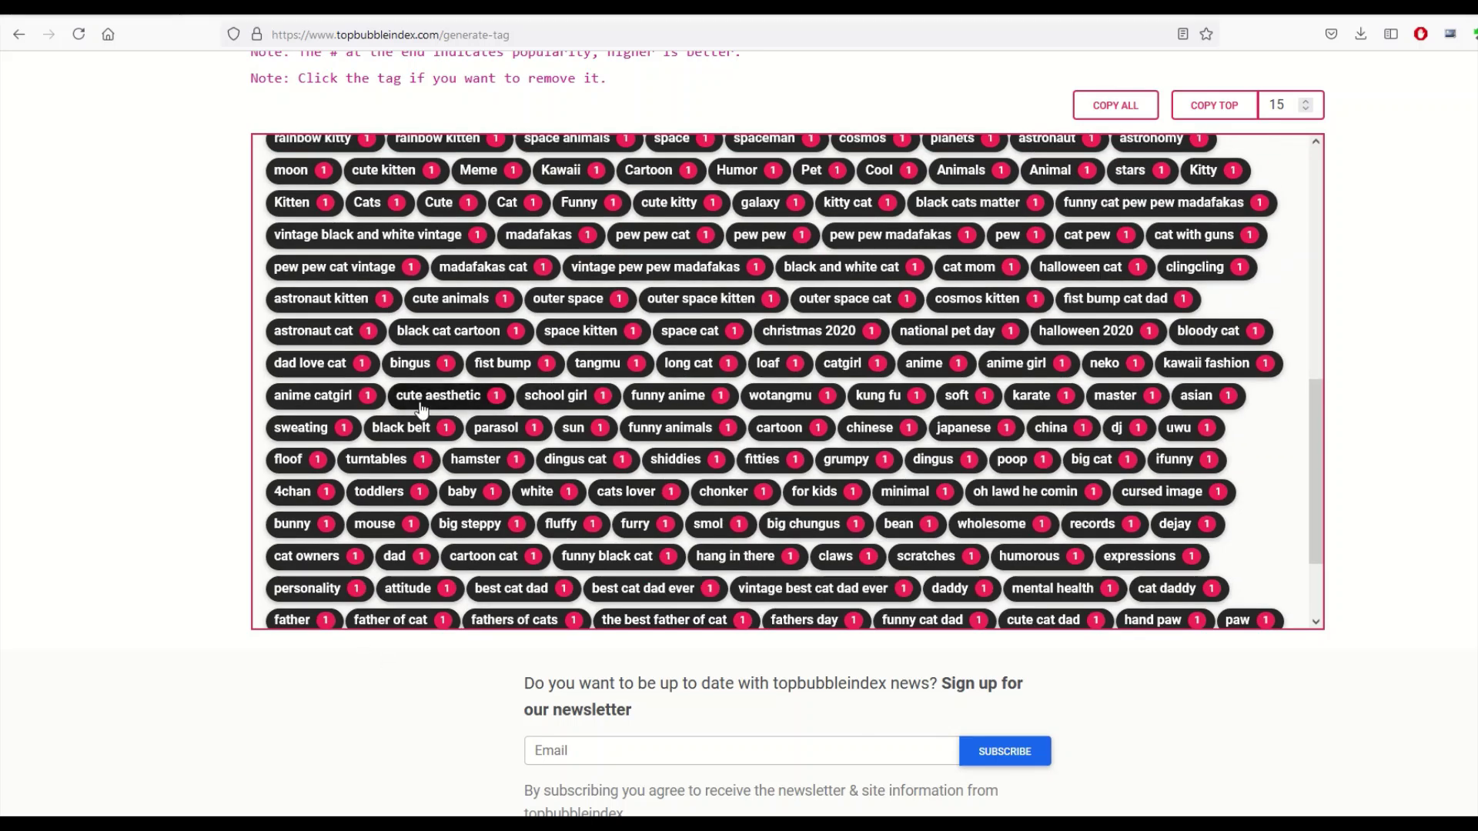
{"action": "left_click", "coordinate": [568, 426]}
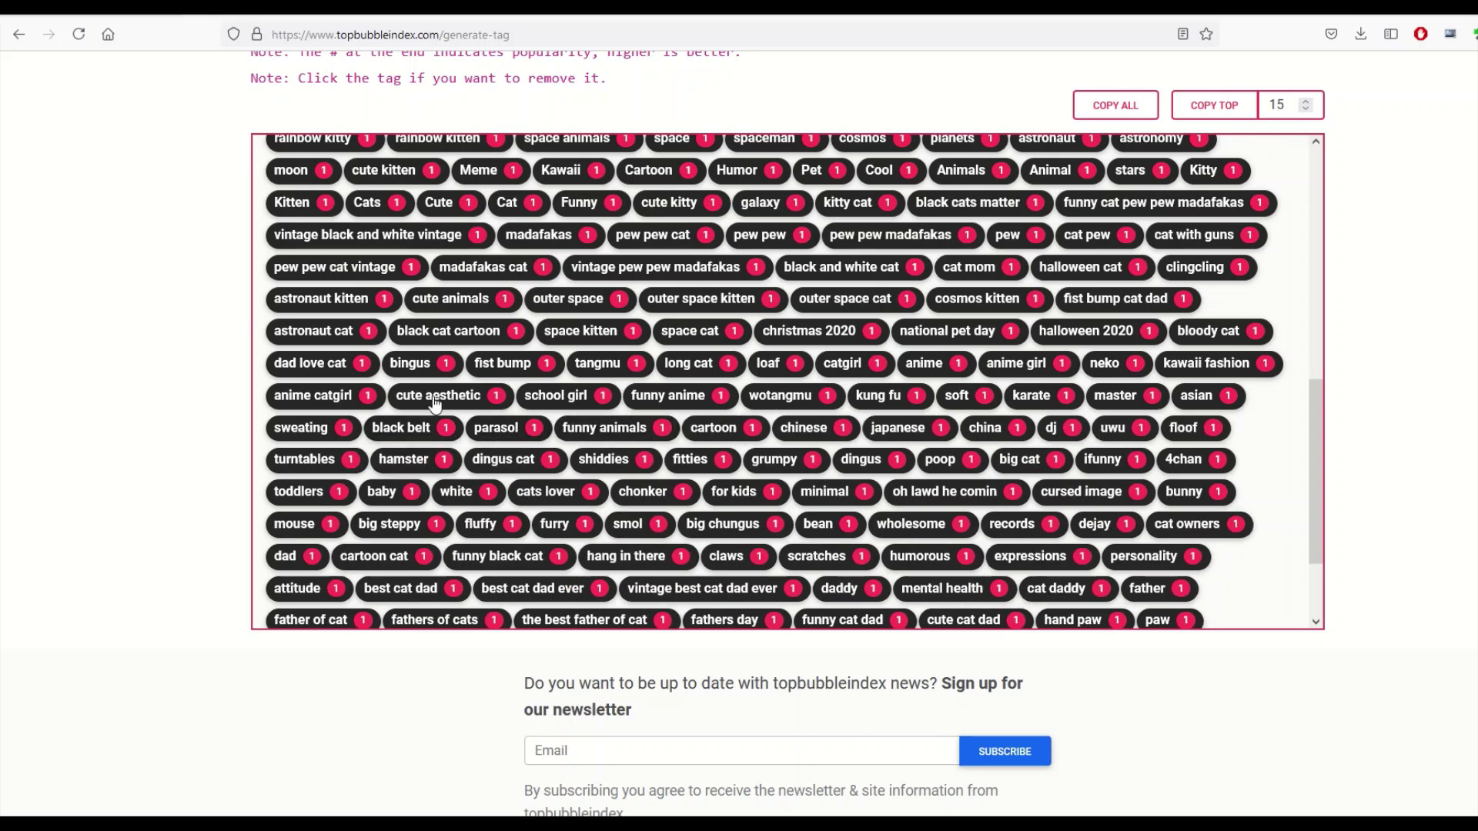
{"action": "scroll", "coordinate": [514, 394], "scroll_direction": "up", "scroll_amount": 12}
{"action": "scroll", "coordinate": [616, 416], "scroll_direction": "up", "scroll_amount": 4}
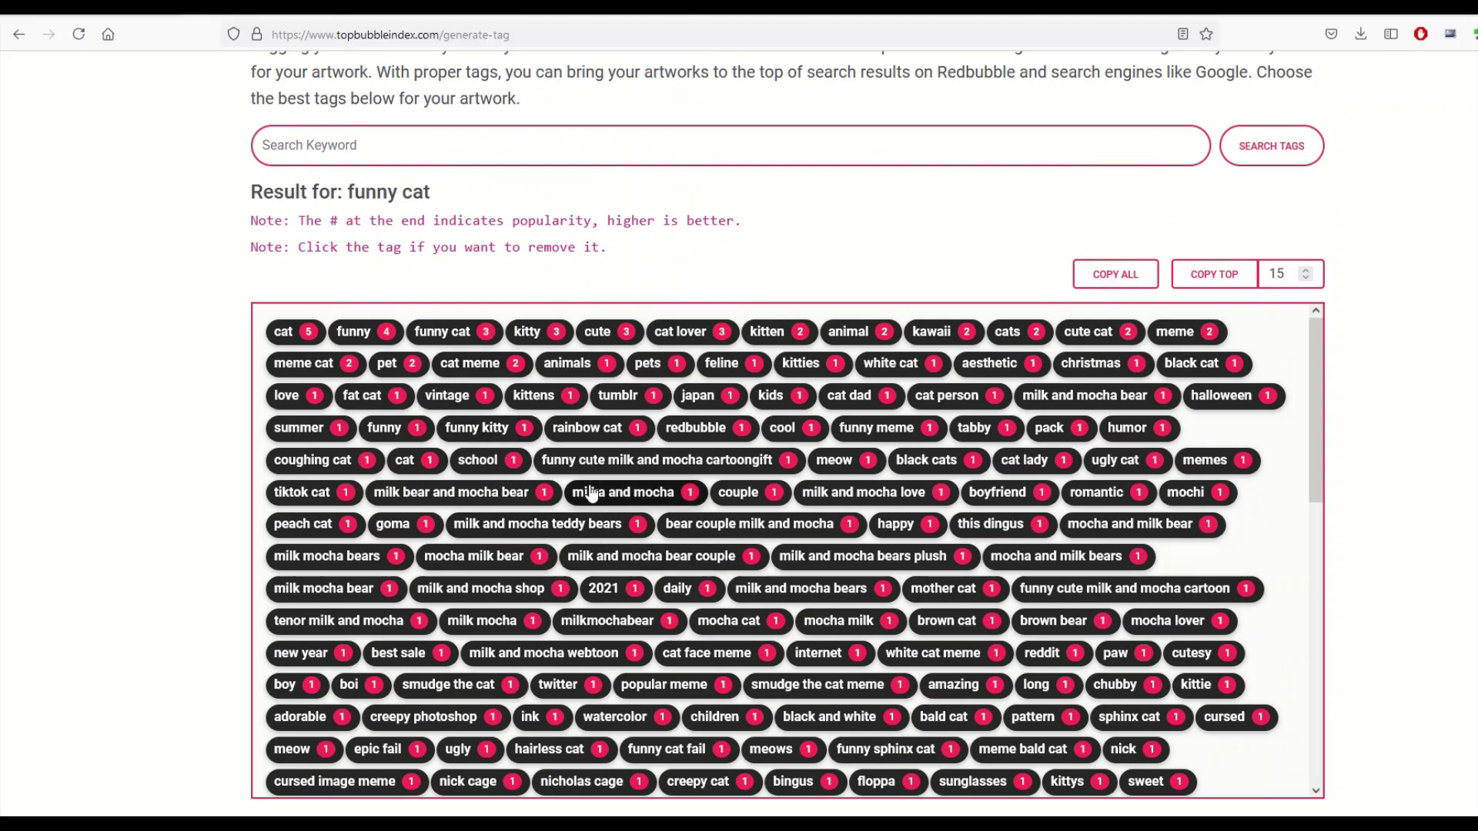
{"action": "scroll", "coordinate": [589, 493], "scroll_direction": "down", "scroll_amount": 6}
{"action": "scroll", "coordinate": [398, 523], "scroll_direction": "down", "scroll_amount": 3}
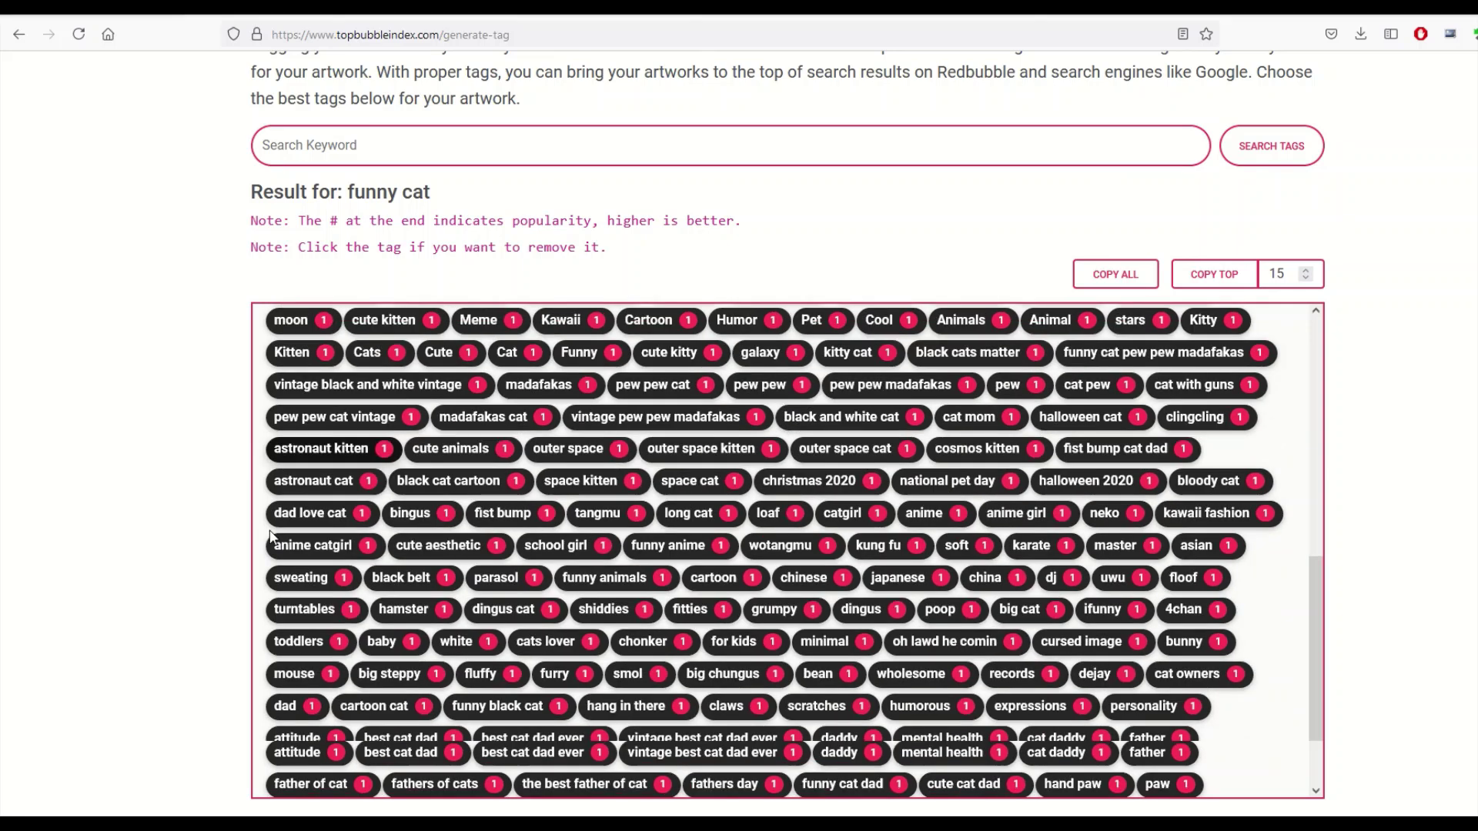
{"action": "scroll", "coordinate": [165, 538], "scroll_direction": "down", "scroll_amount": 2}
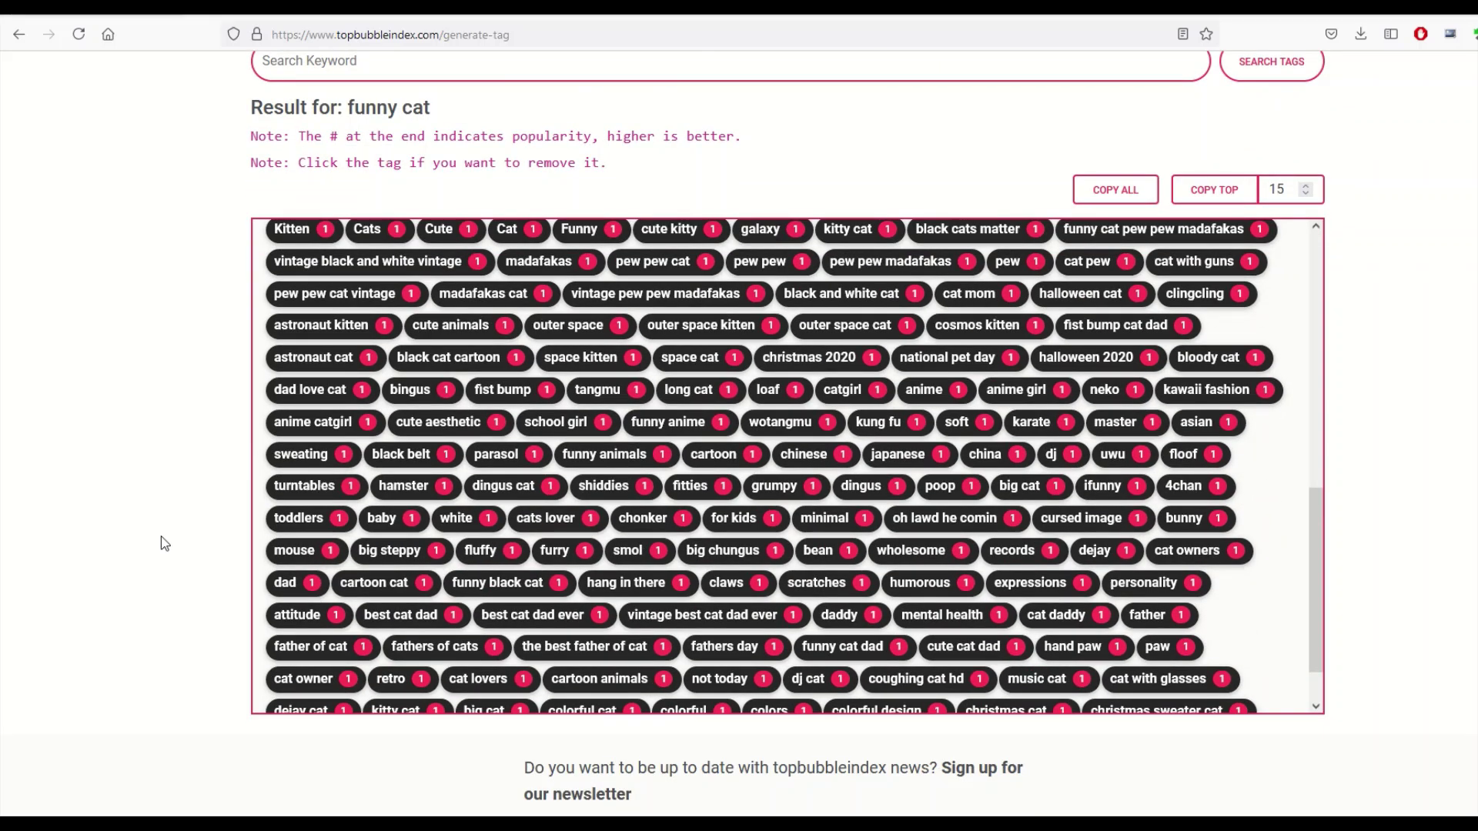
{"action": "scroll", "coordinate": [164, 543], "scroll_direction": "up", "scroll_amount": 3}
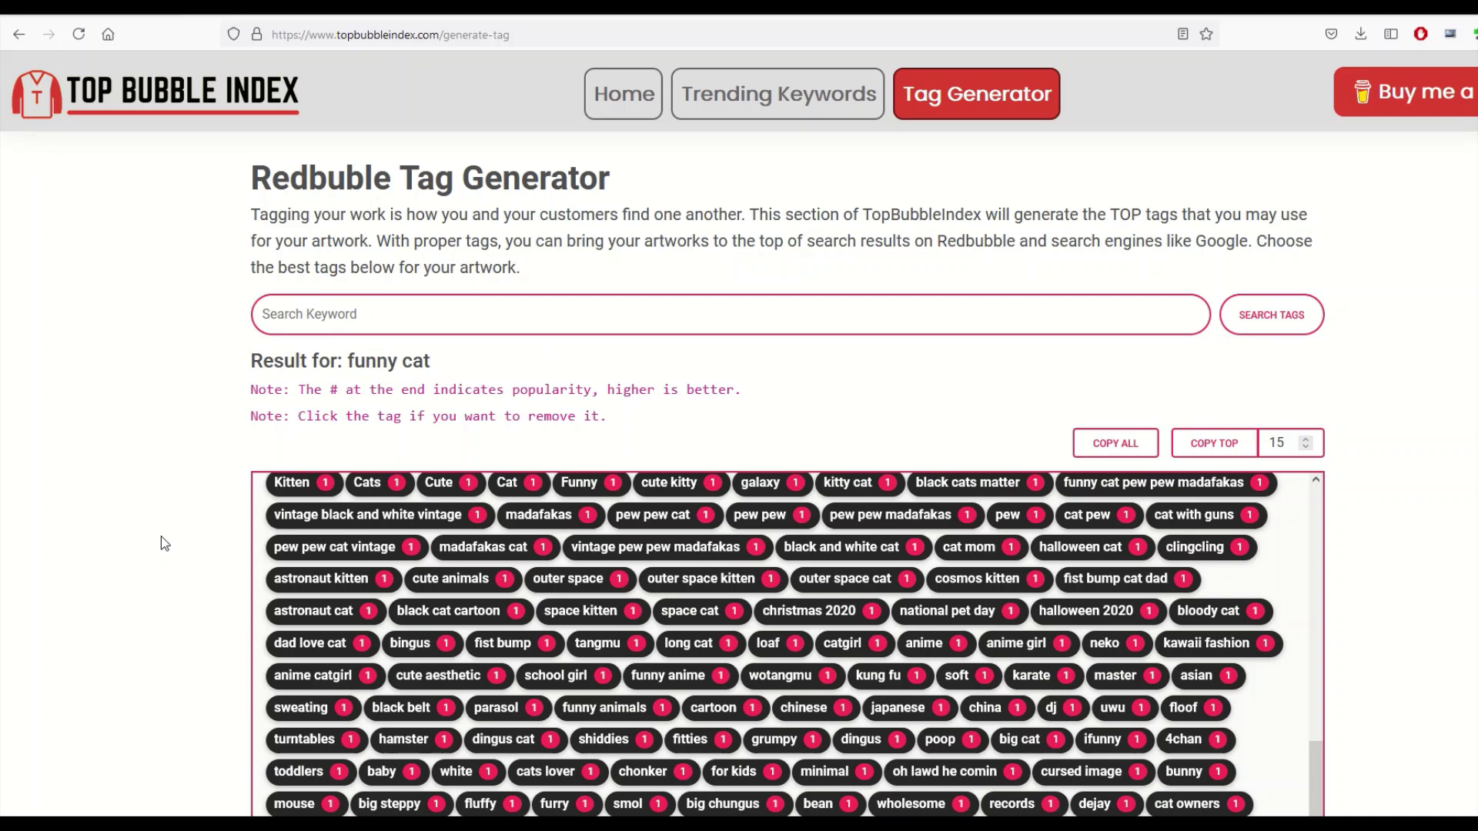
{"action": "scroll", "coordinate": [348, 537], "scroll_direction": "down", "scroll_amount": 5}
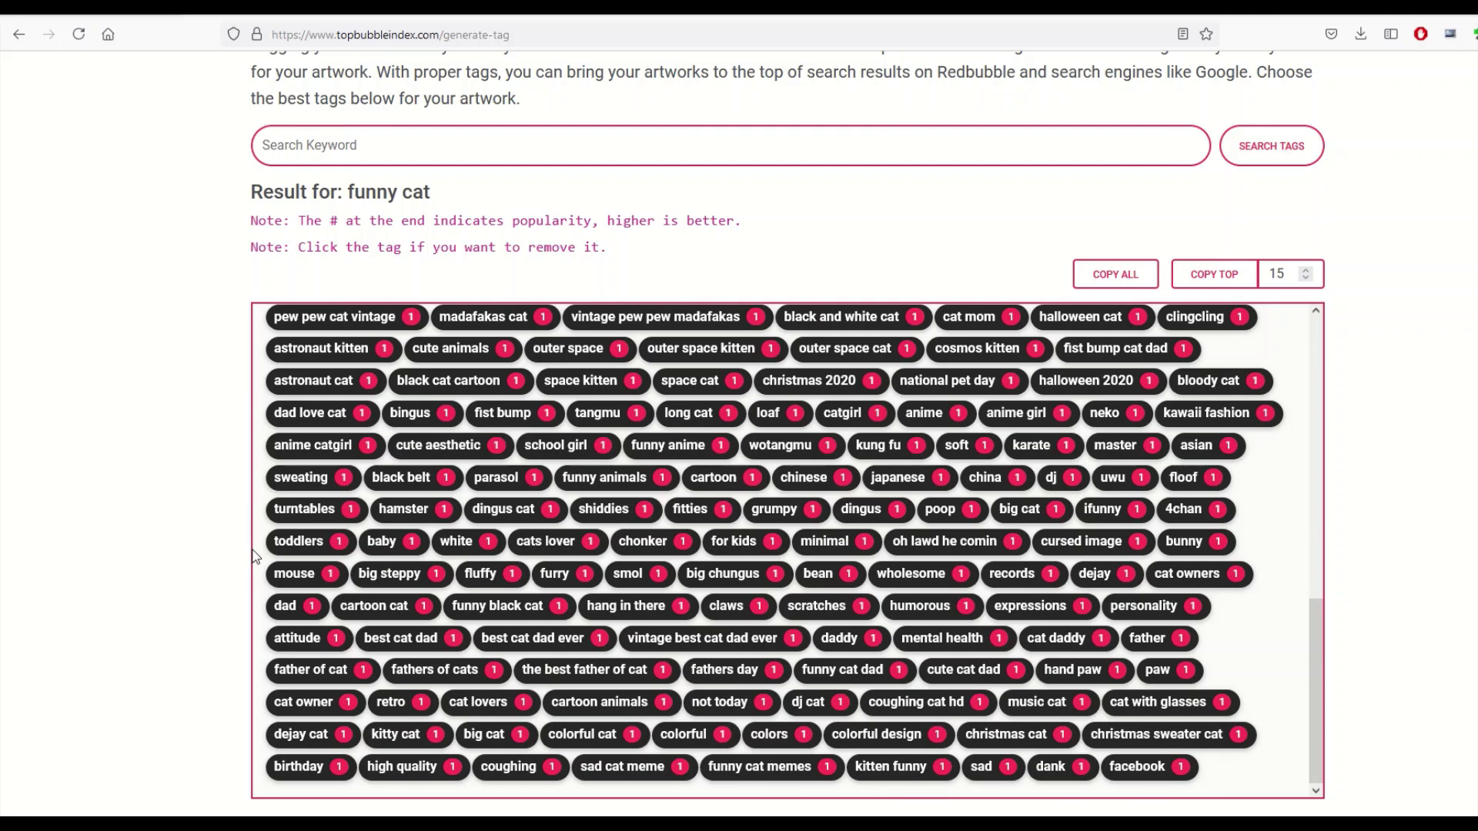
{"action": "scroll", "coordinate": [255, 555], "scroll_direction": "down", "scroll_amount": 2}
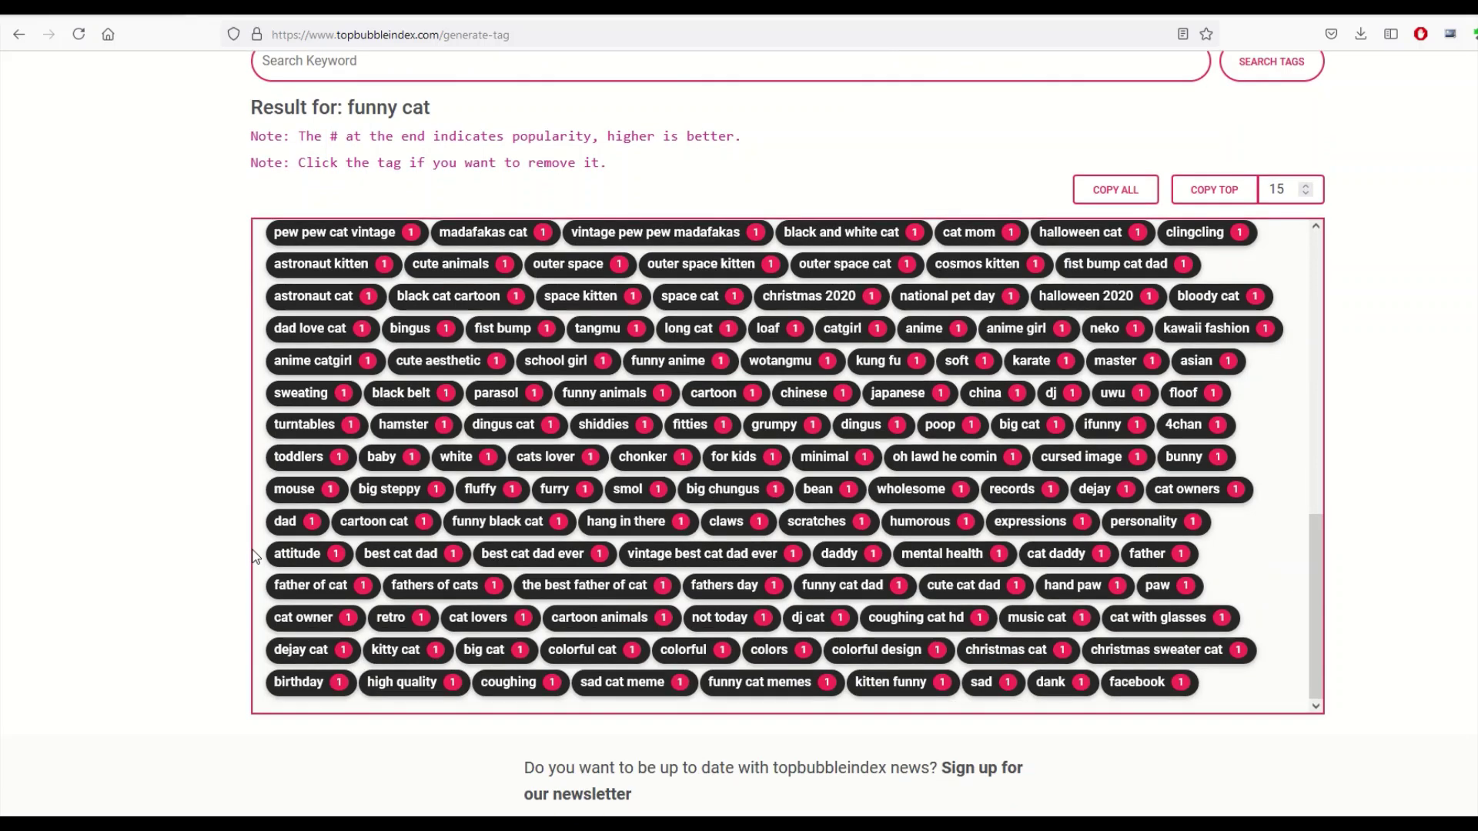
{"action": "scroll", "coordinate": [256, 556], "scroll_direction": "up", "scroll_amount": 2}
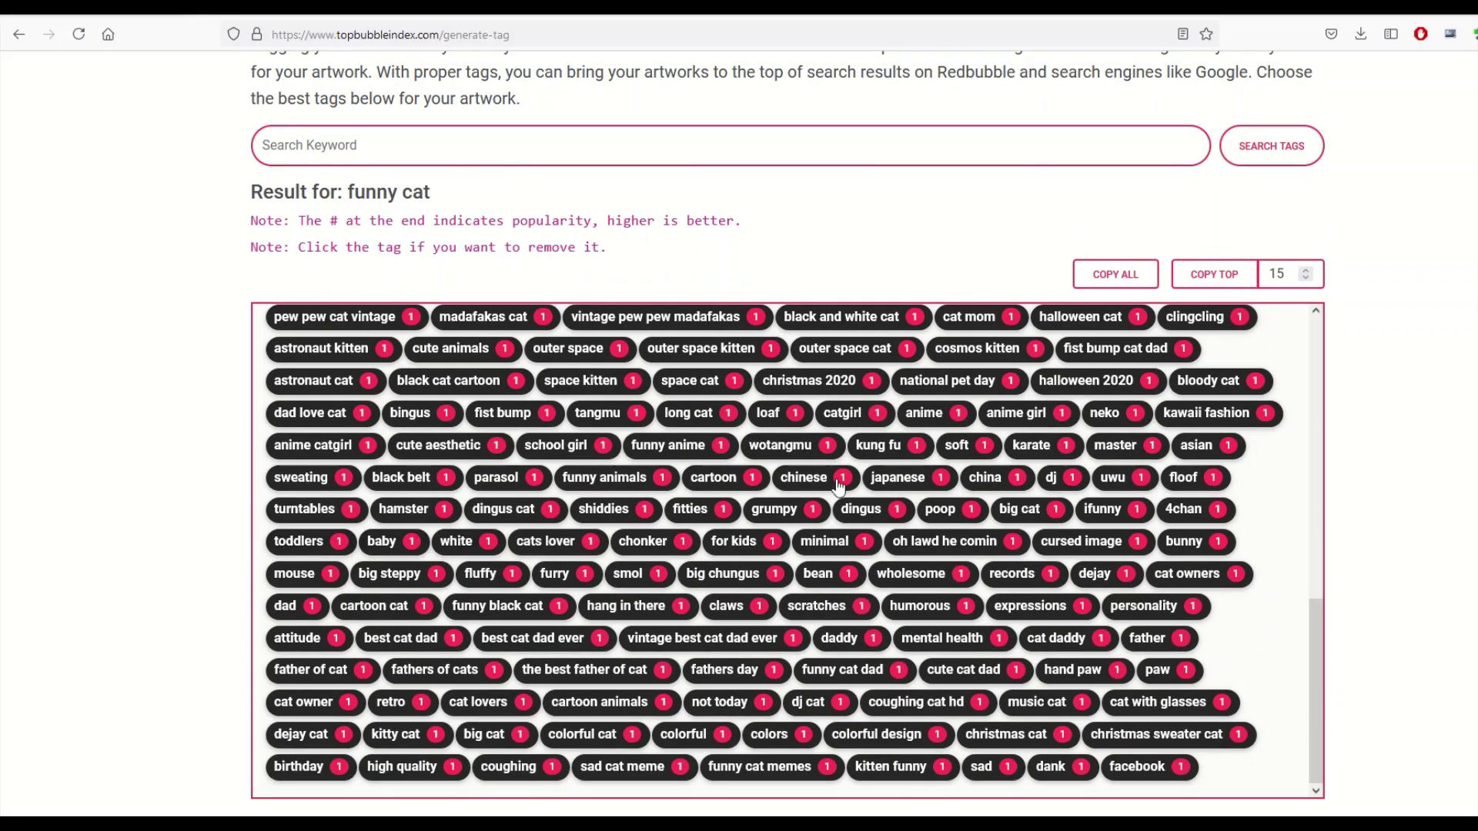
{"action": "scroll", "coordinate": [839, 483], "scroll_direction": "up", "scroll_amount": 15}
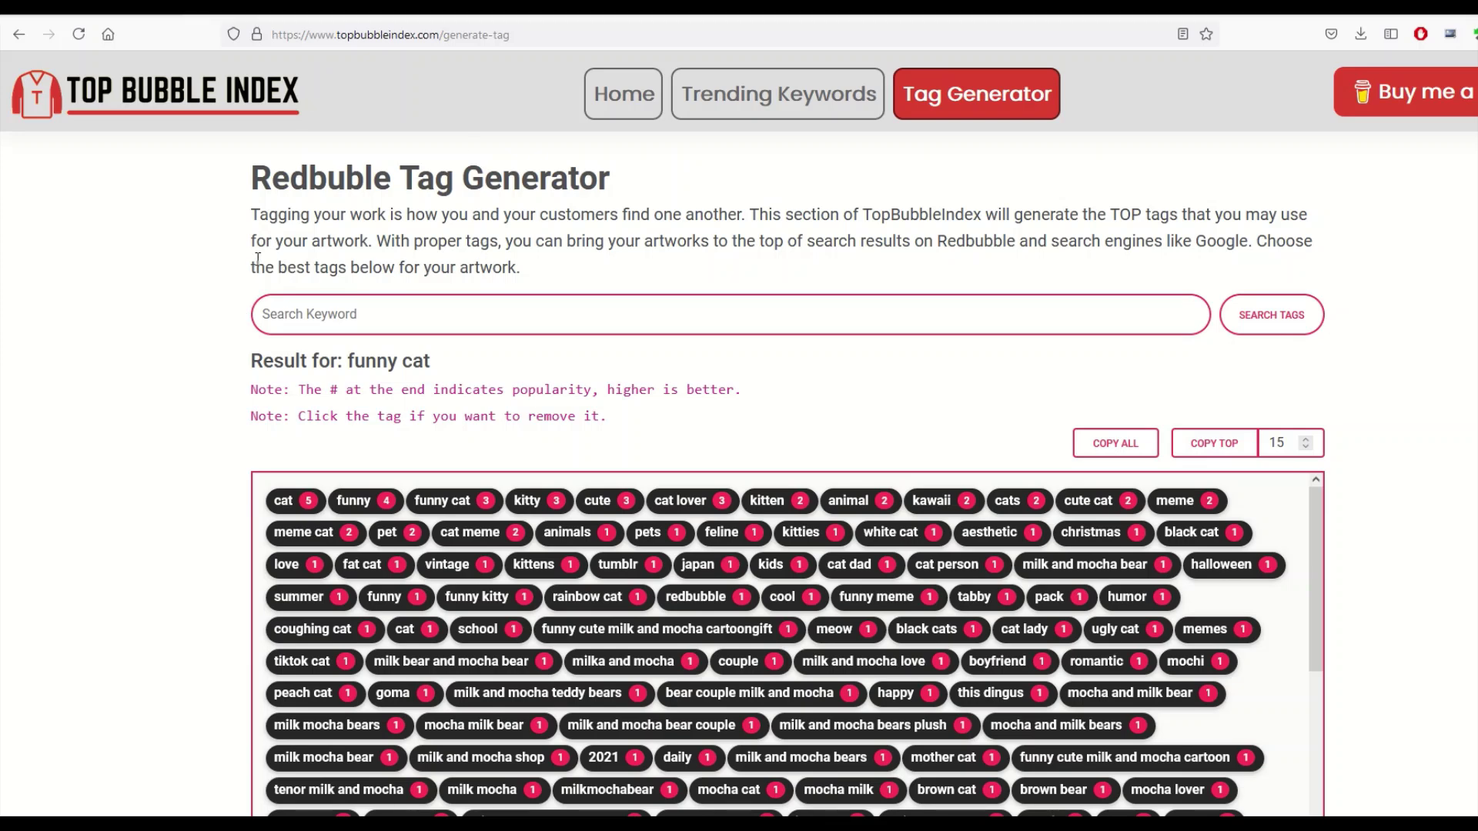
{"action": "scroll", "coordinate": [258, 258], "scroll_direction": "down", "scroll_amount": 3}
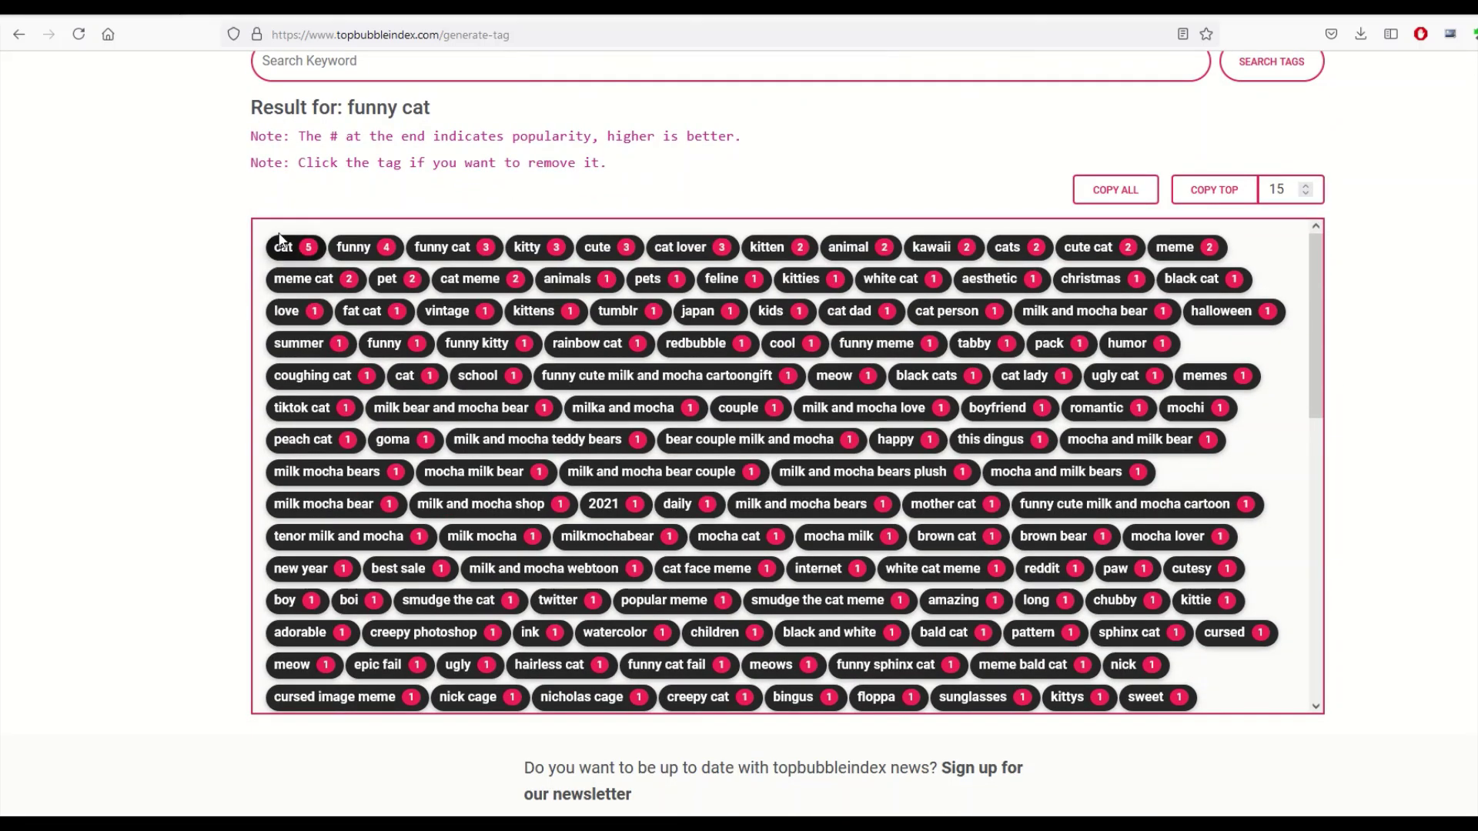